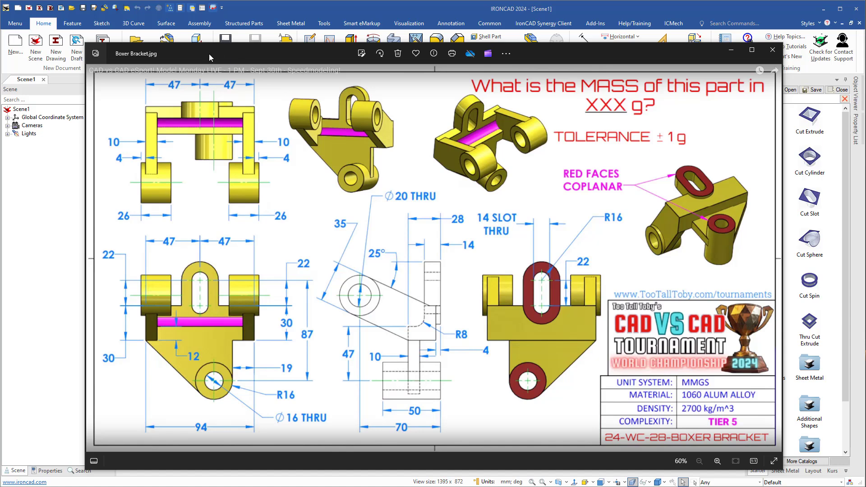
# Step: Move the reference drawing aside, then add a cylinder to the empty scene and rotate it -90° to lie horizontally
pyautogui.moveTo(209, 54); pyautogui.dragTo(865, 9)
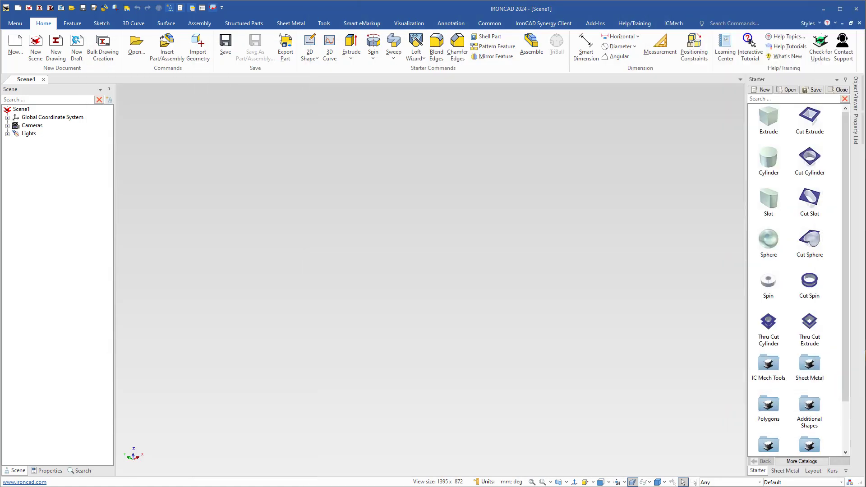
pyautogui.moveTo(772, 160); pyautogui.dragTo(477, 261)
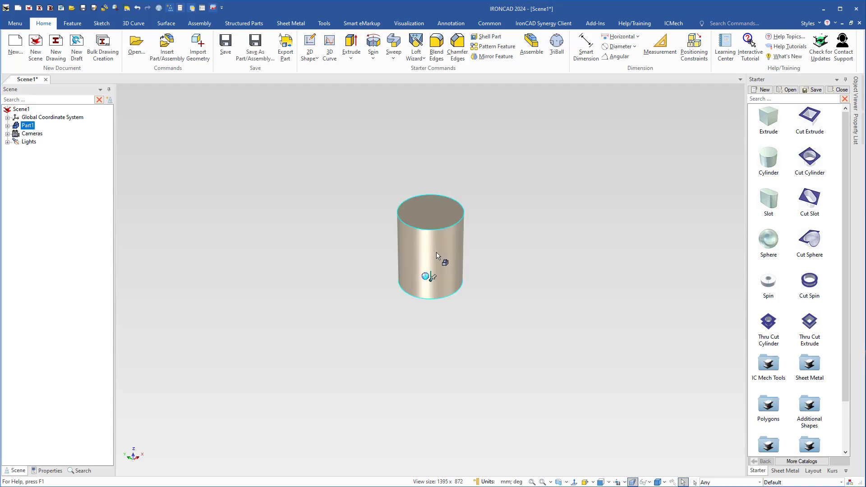
pyautogui.press('F10')
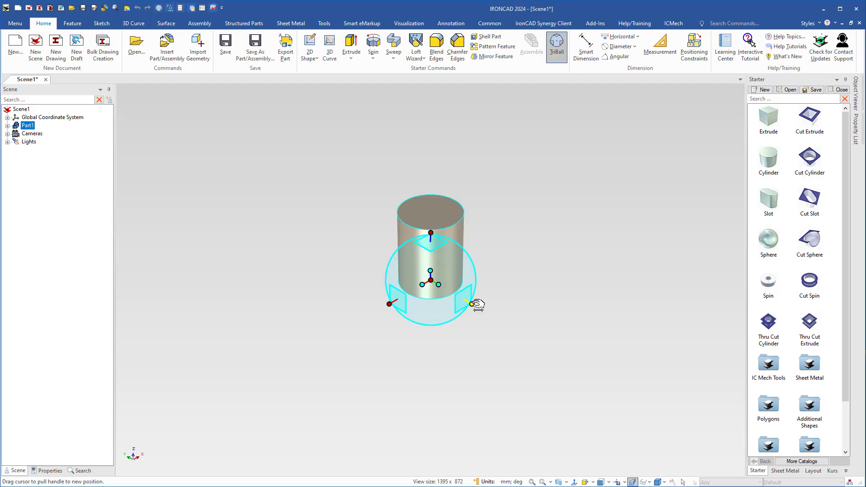
pyautogui.moveTo(478, 304); pyautogui.dragTo(376, 301)
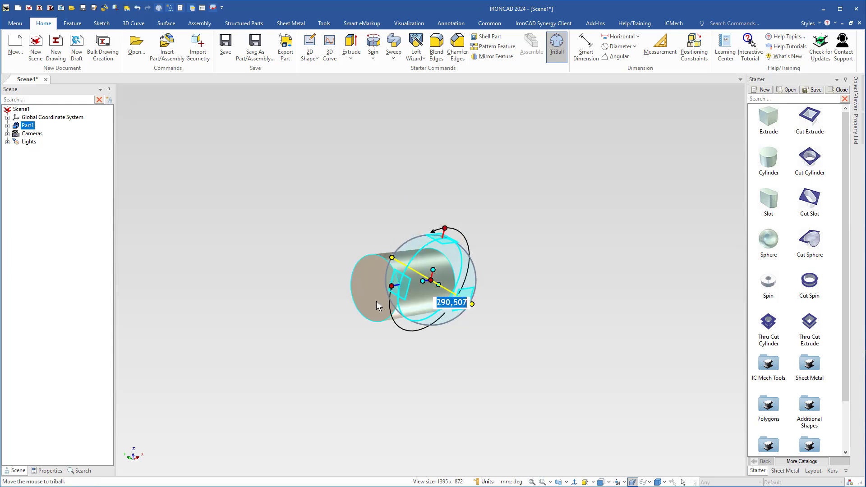
pyautogui.write('-90')
pyautogui.press('Return')
pyautogui.press('F10')
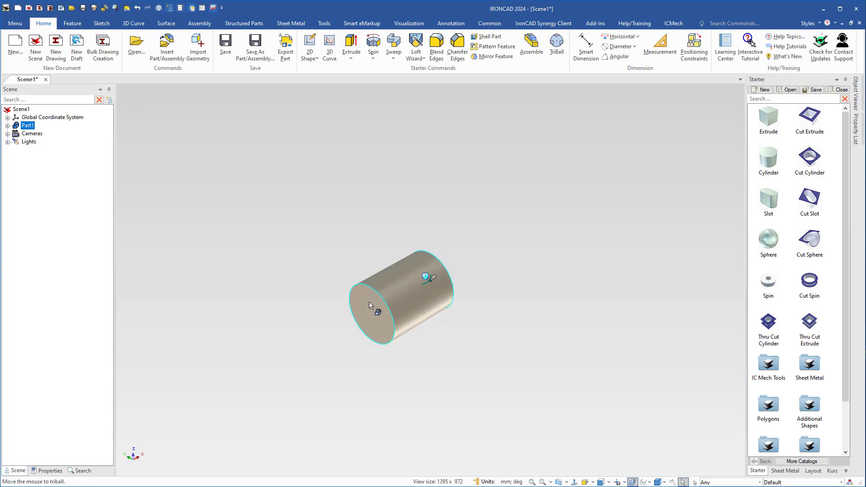
# Step: Set the cylinder's diameter to 32 mm
pyautogui.scroll(3, 364, 325)
pyautogui.keyDown('shift'); pyautogui.moveTo(457, 311); pyautogui.dragTo(368, 349, button='middle'); pyautogui.keyUp('shift')
pyautogui.click(378, 322)
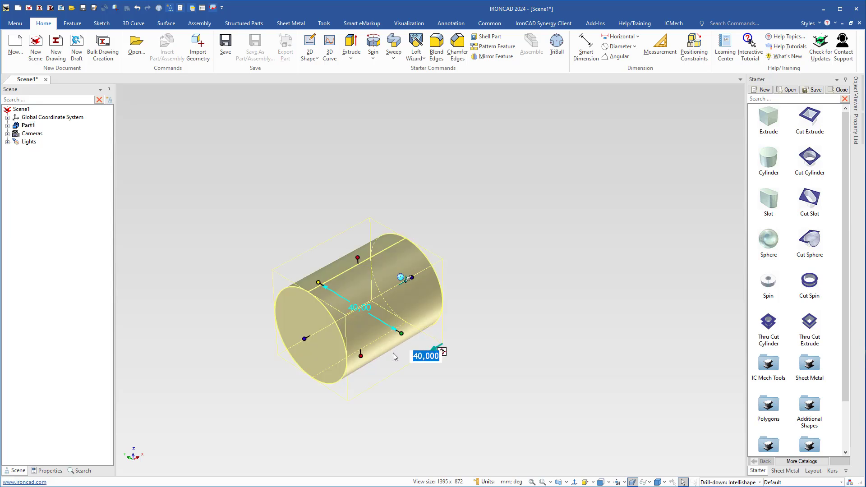
pyautogui.write('32')
pyautogui.press('Return')
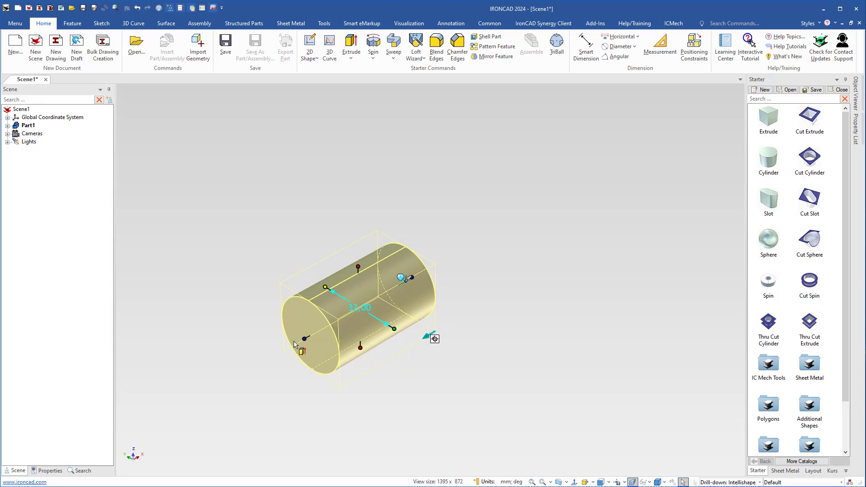
pyautogui.moveTo(309, 336)
pyautogui.press('Escape')
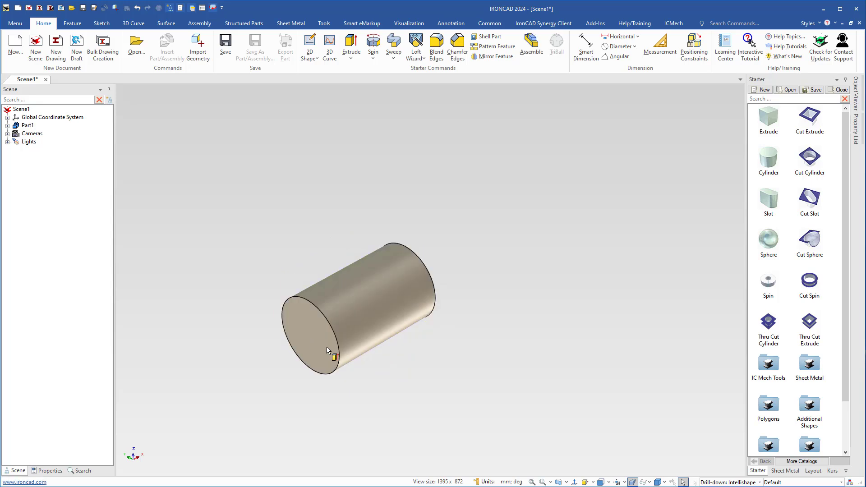
# Step: Add a solid slot shape centred on the cylinder's rear end face and expand the part's feature list
pyautogui.moveTo(374, 409); pyautogui.dragTo(274, 399, button='middle')
pyautogui.moveTo(406, 346); pyautogui.dragTo(462, 392, button='middle')
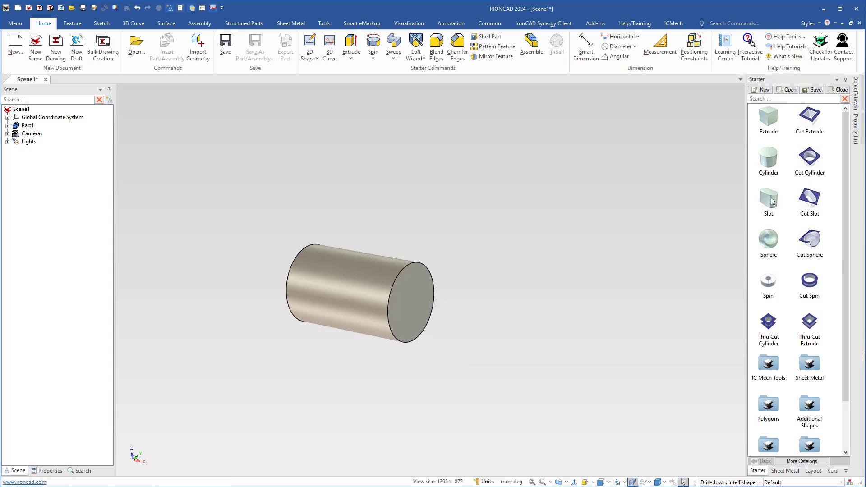
pyautogui.moveTo(771, 201); pyautogui.dragTo(410, 284)
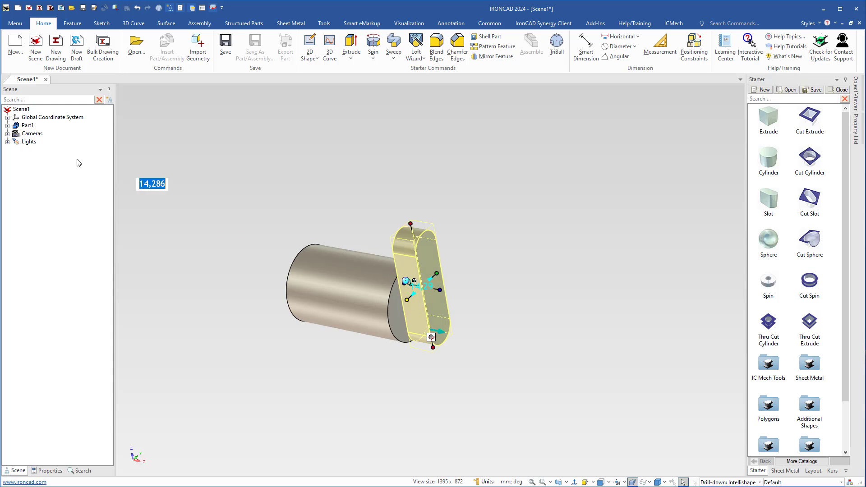
pyautogui.click(7, 126)
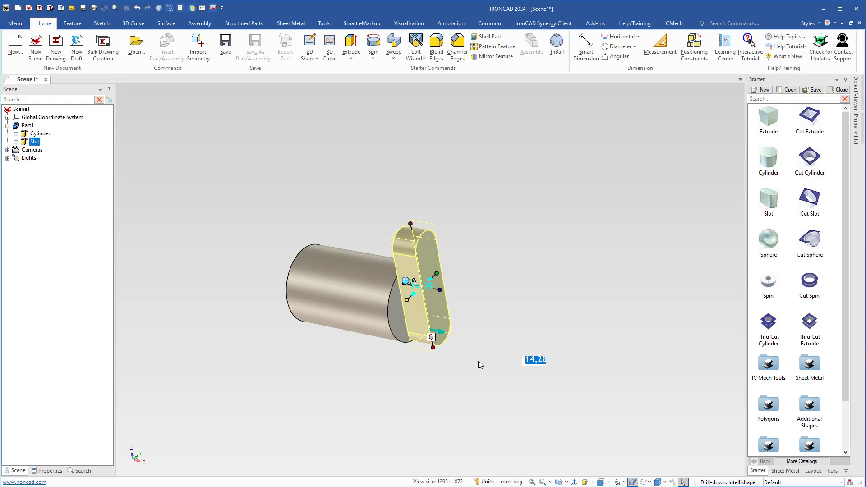
# Step: Set the slot shape's width to 32 mm and its overall length to 22+32 mm
pyautogui.moveTo(479, 363); pyautogui.dragTo(436, 346, button='middle')
pyautogui.moveTo(451, 273)
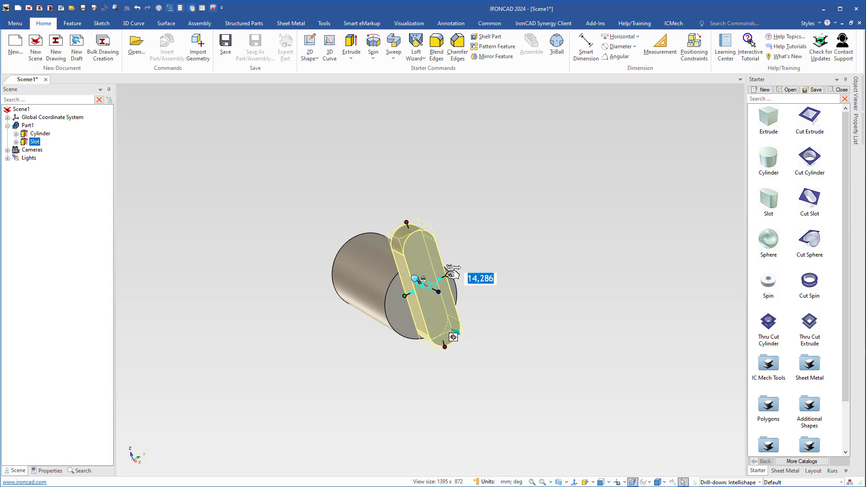
pyautogui.write('32')
pyautogui.press('Return')
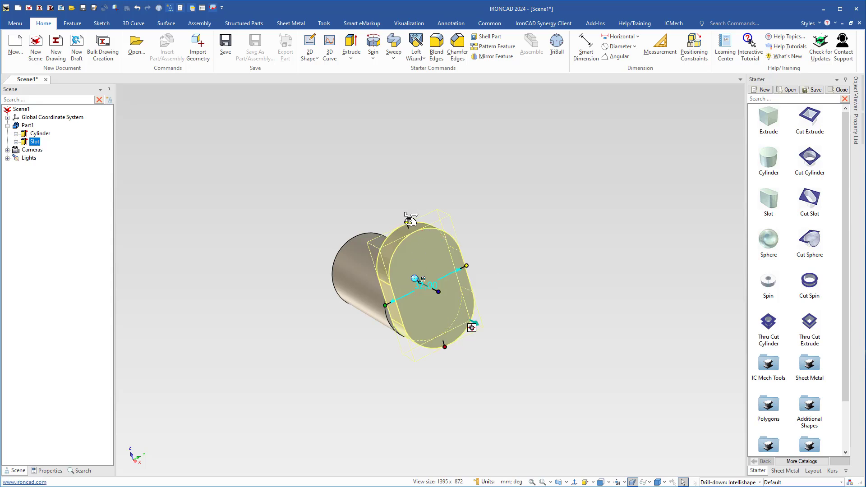
pyautogui.moveTo(410, 221)
pyautogui.write('22+32')
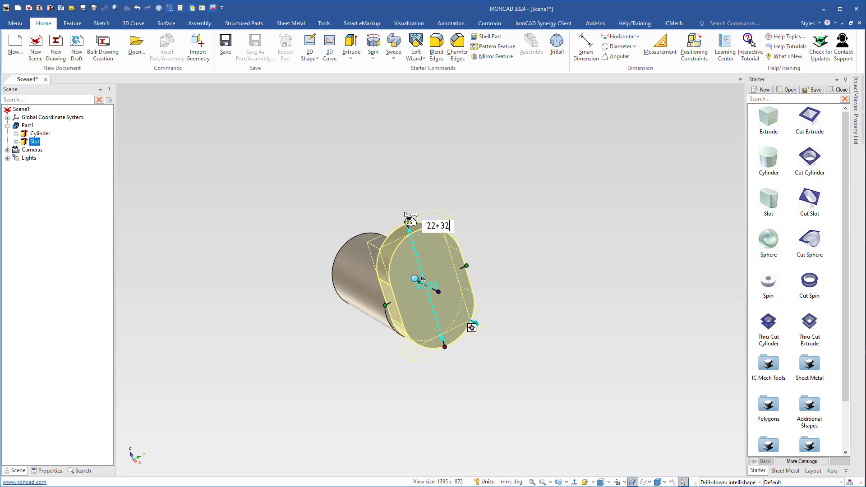
pyautogui.press('Return')
# Step: Set the slot shape's thickness to 14 mm and flip its extrude direction back over the cylinder
pyautogui.moveTo(390, 317); pyautogui.dragTo(537, 335, button='middle')
pyautogui.moveTo(270, 324); pyautogui.dragTo(149, 322, button='middle')
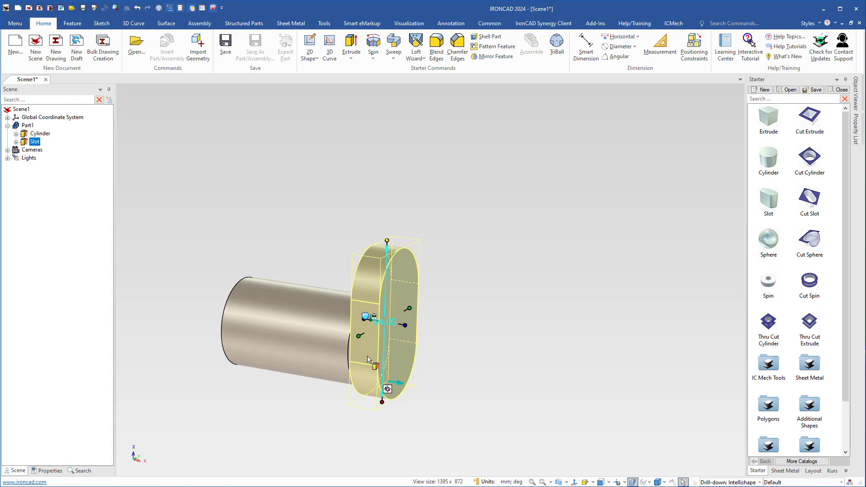
pyautogui.moveTo(409, 323); pyautogui.dragTo(432, 326)
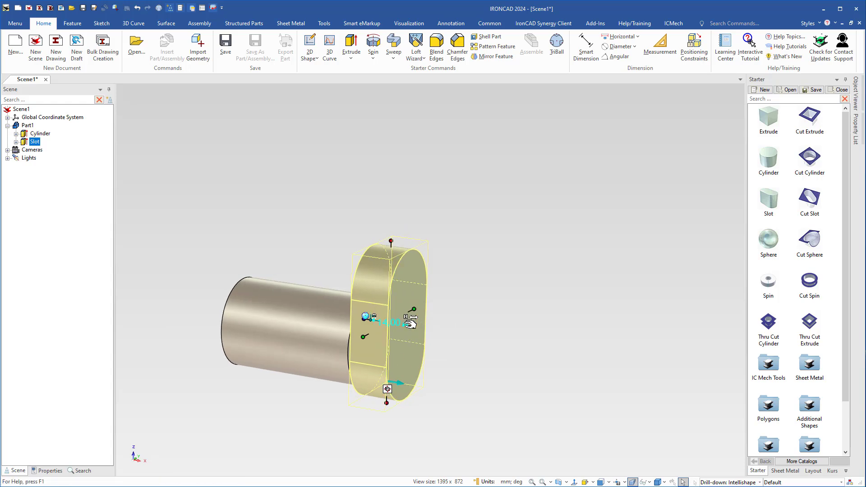
pyautogui.rightClick(402, 350)
pyautogui.click(434, 199)
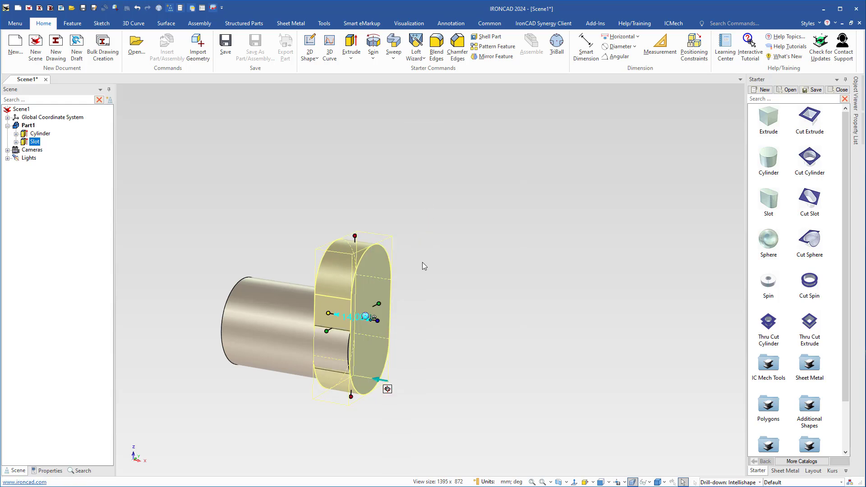
# Step: Reposition only the slot's TriBall to the centre of the upper arc on its front face
pyautogui.moveTo(371, 354); pyautogui.dragTo(286, 364, button='middle')
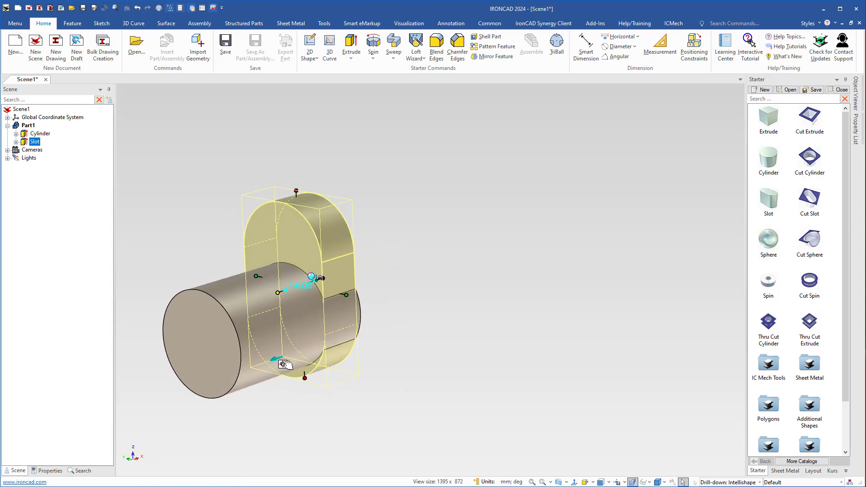
pyautogui.press('F10')
pyautogui.keyDown('shift'); pyautogui.moveTo(282, 333); pyautogui.dragTo(397, 348, button='middle'); pyautogui.keyUp('shift')
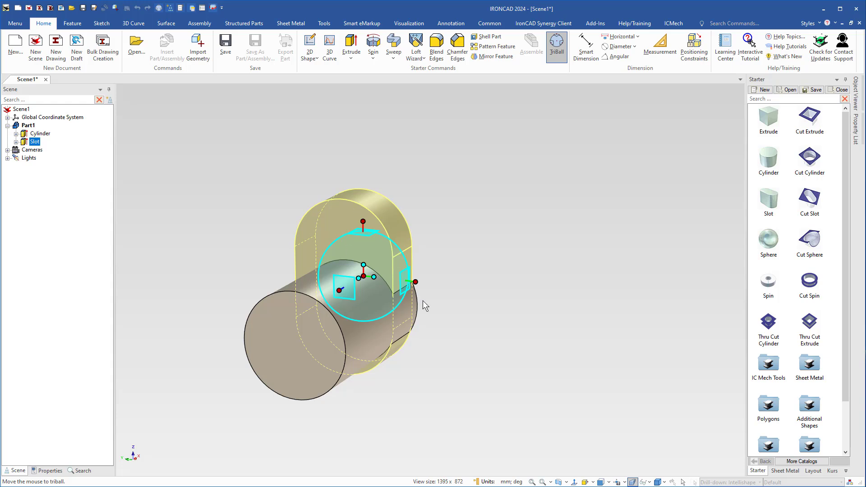
pyautogui.rightClick(365, 221)
pyautogui.press('Escape')
pyautogui.rightClick(363, 276)
pyautogui.click(396, 332)
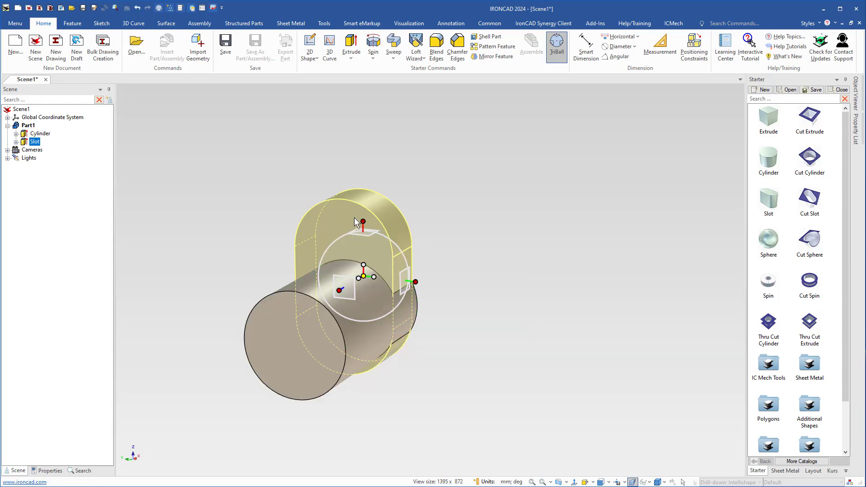
pyautogui.click(361, 204)
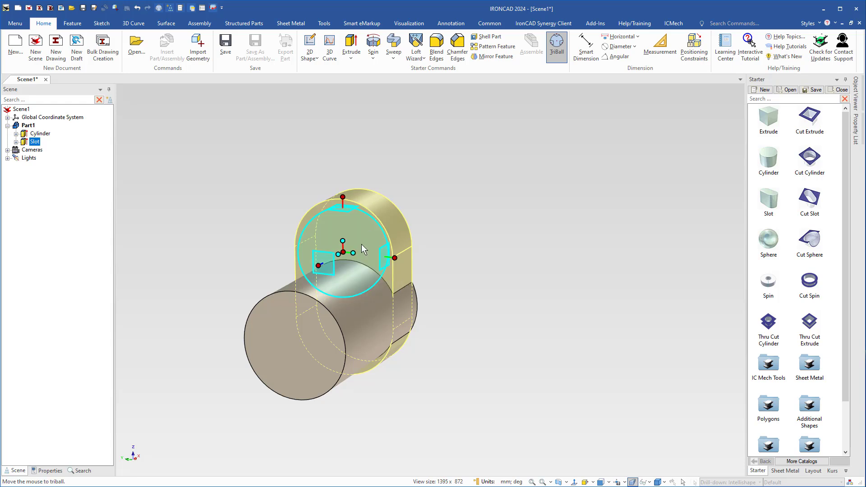
# Step: Set the vertical distance from the cylinder's centre to the slot's upper arc centre to 87 mm
pyautogui.rightClick(343, 197)
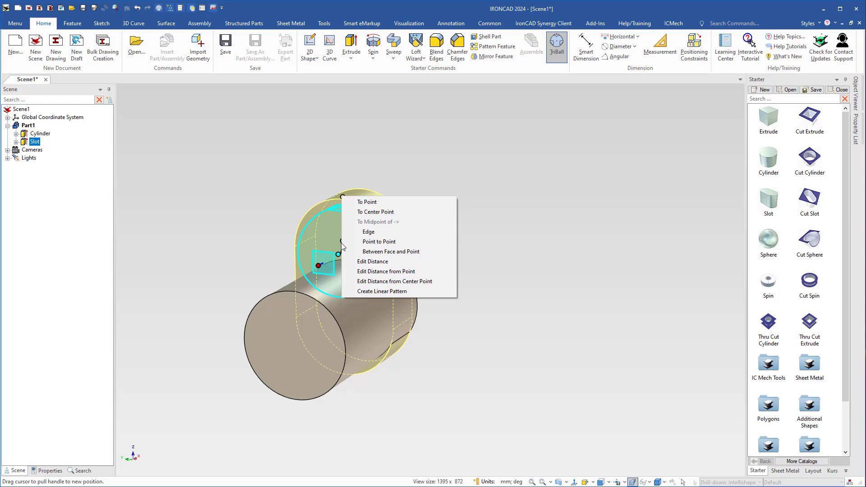
pyautogui.click(396, 281)
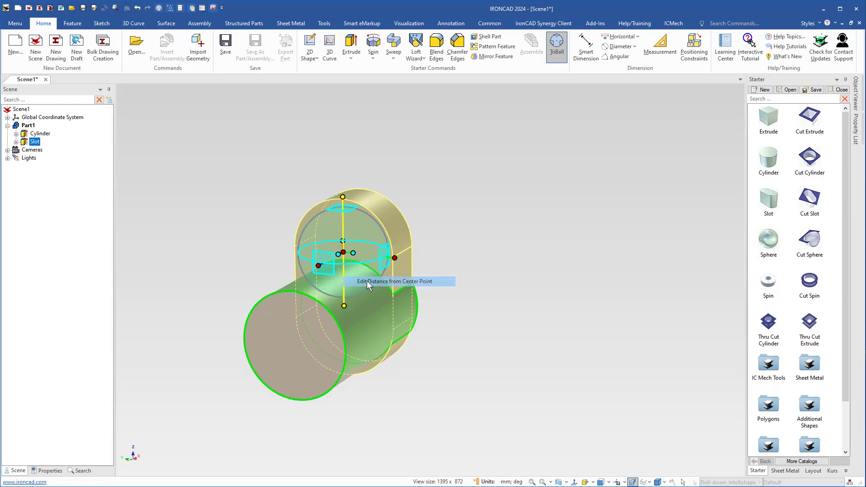
pyautogui.click(316, 301)
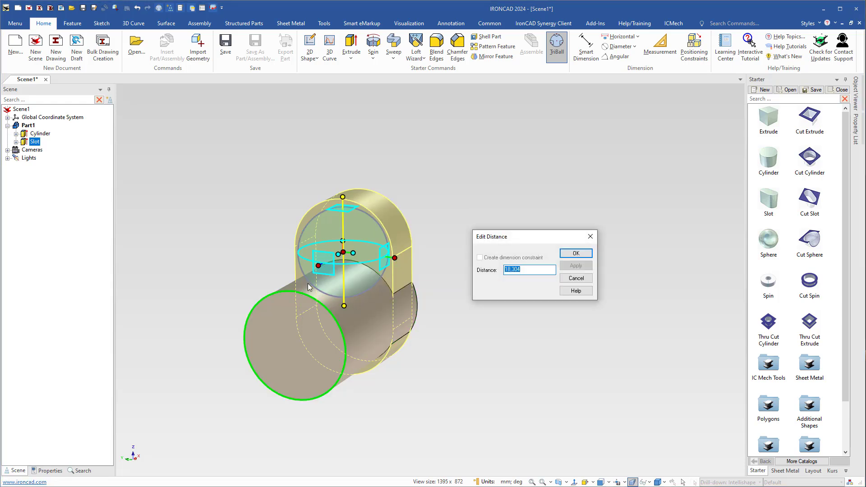
pyautogui.write('50')
pyautogui.press('Return')
# Step: Offset the slot sideways to a distance of 47-19 mm from the side point of the cylinder's rear circular edge
pyautogui.scroll(-3, 378, 239)
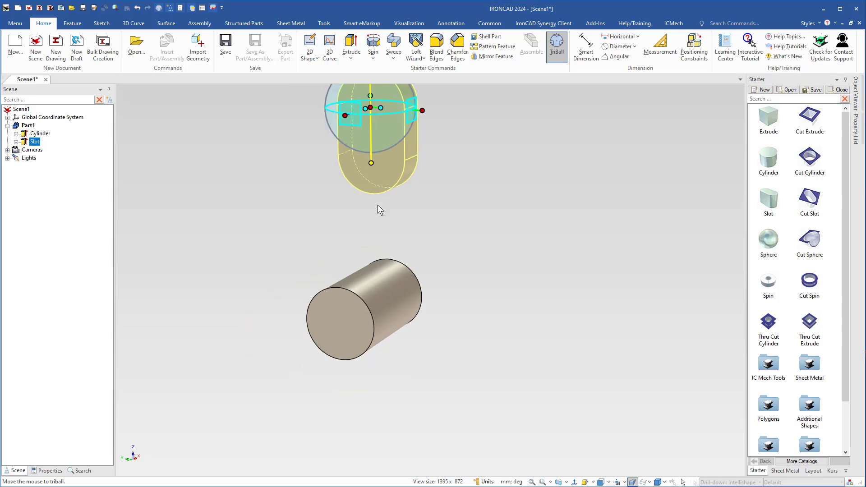
pyautogui.keyDown('shift'); pyautogui.moveTo(379, 203); pyautogui.dragTo(374, 265, button='middle'); pyautogui.keyUp('shift')
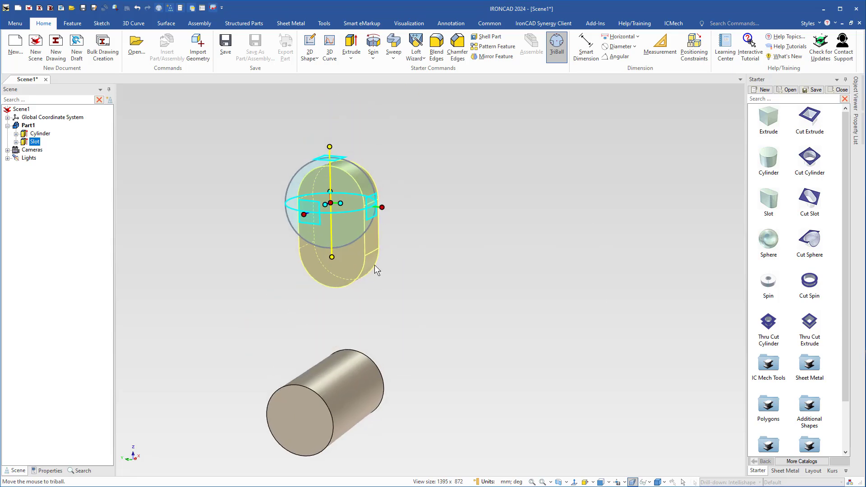
pyautogui.rightClick(384, 207)
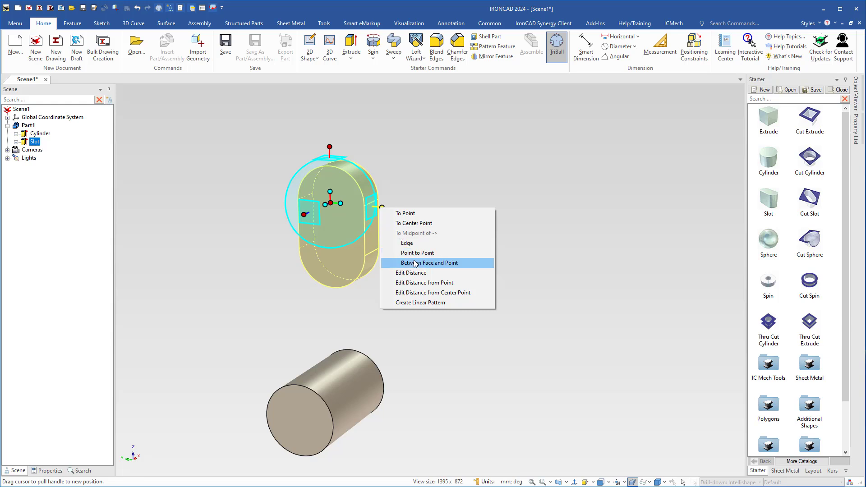
pyautogui.click(413, 283)
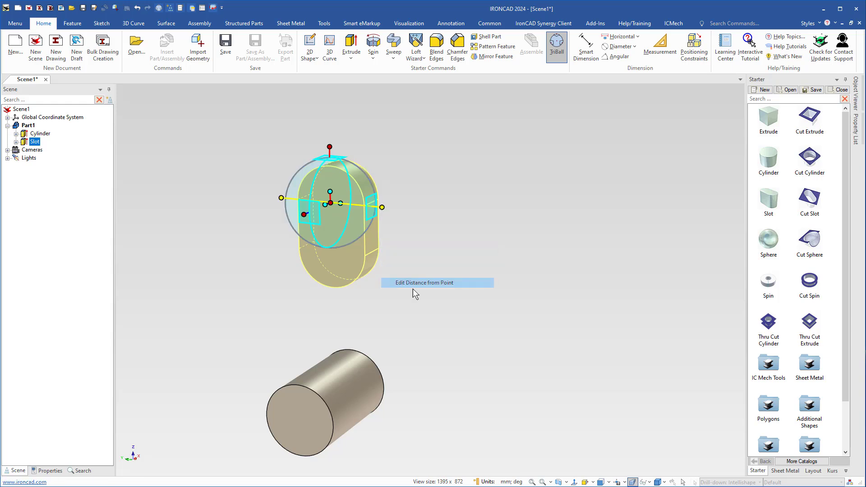
pyautogui.click(382, 389)
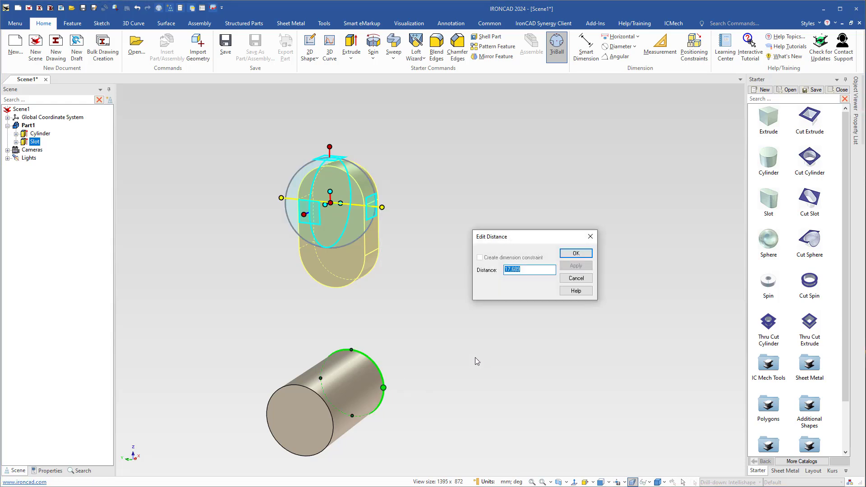
pyautogui.write('47-19')
pyautogui.press('Return')
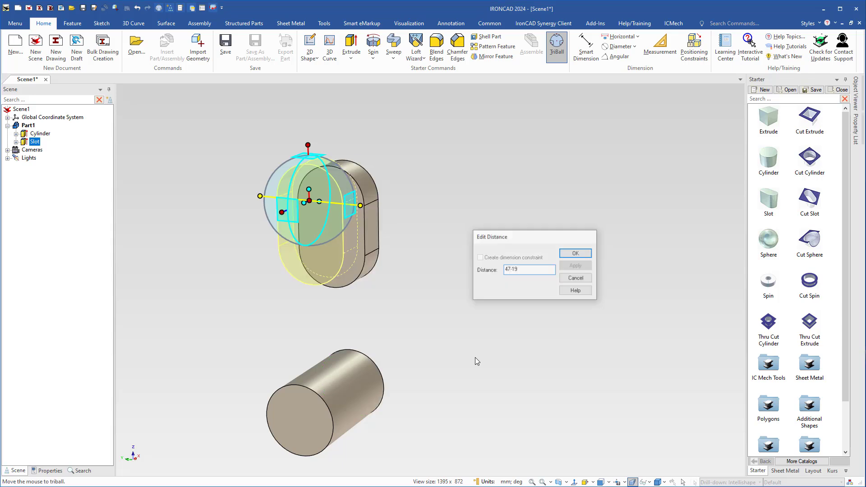
pyautogui.click(469, 358)
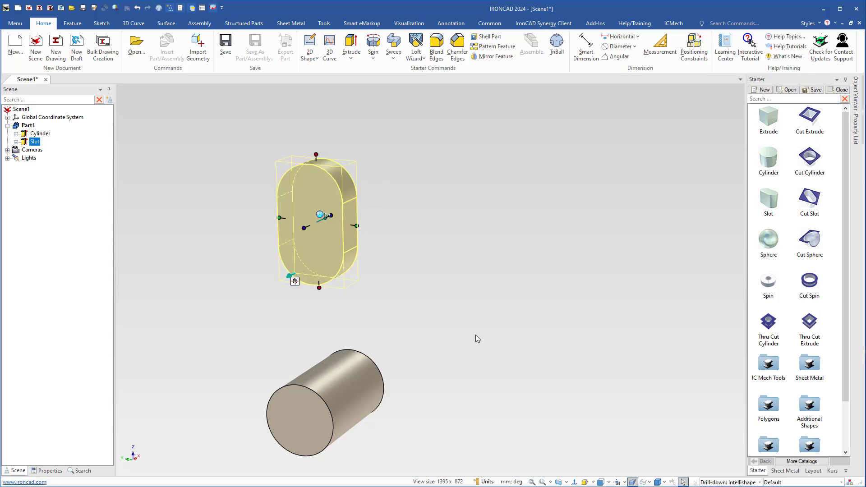
# Step: Check the reference drawing and add an Extrude block on the cylinder's rear end face, flipping its extrude direction over the cylinder
pyautogui.moveTo(865, 9); pyautogui.dragTo(191, 53)
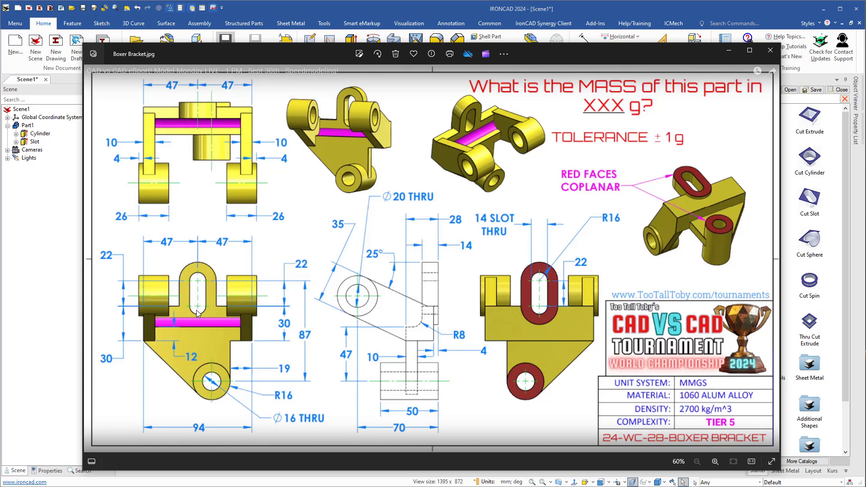
pyautogui.moveTo(257, 54); pyautogui.dragTo(865, 59)
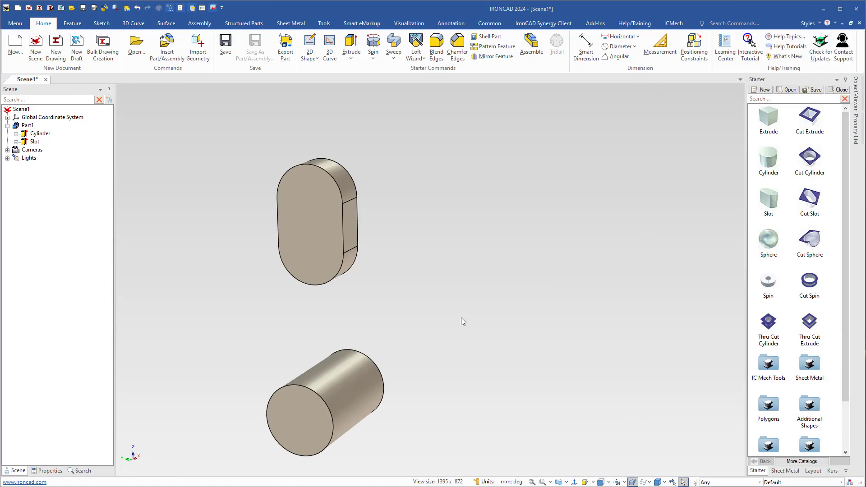
pyautogui.moveTo(461, 318); pyautogui.dragTo(401, 346, button='middle')
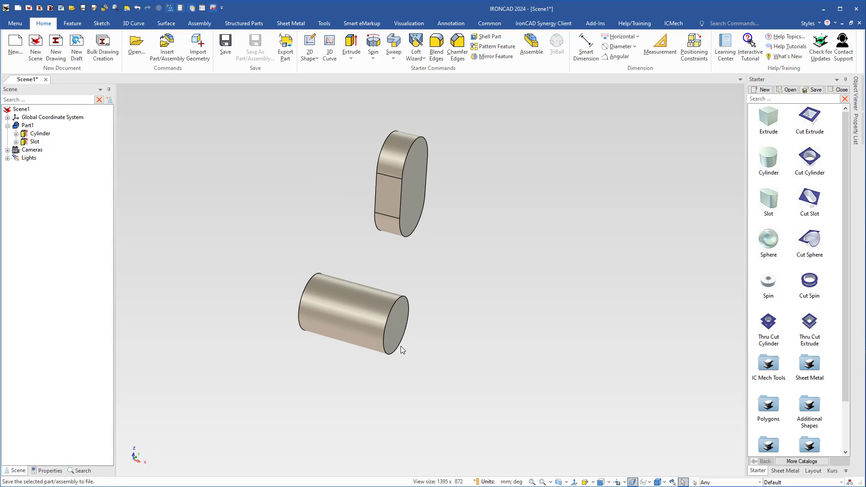
pyautogui.scroll(3, 400, 347)
pyautogui.moveTo(777, 133); pyautogui.dragTo(406, 291)
pyautogui.rightClick(402, 296)
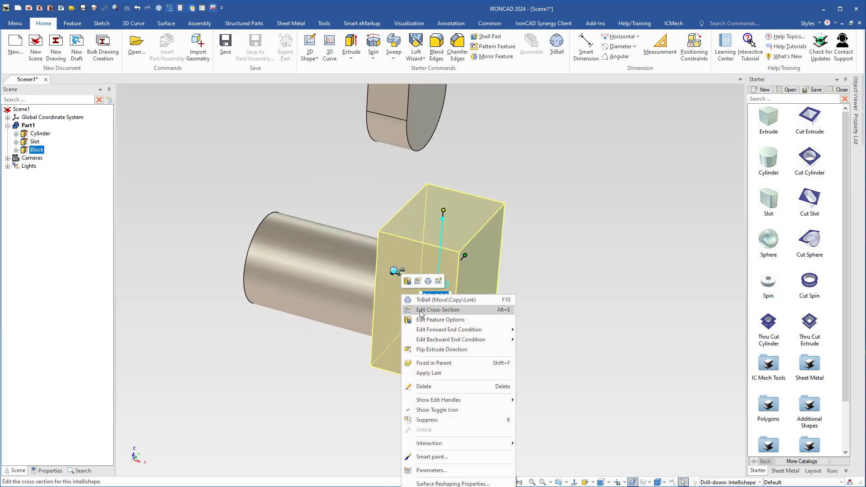
pyautogui.click(431, 349)
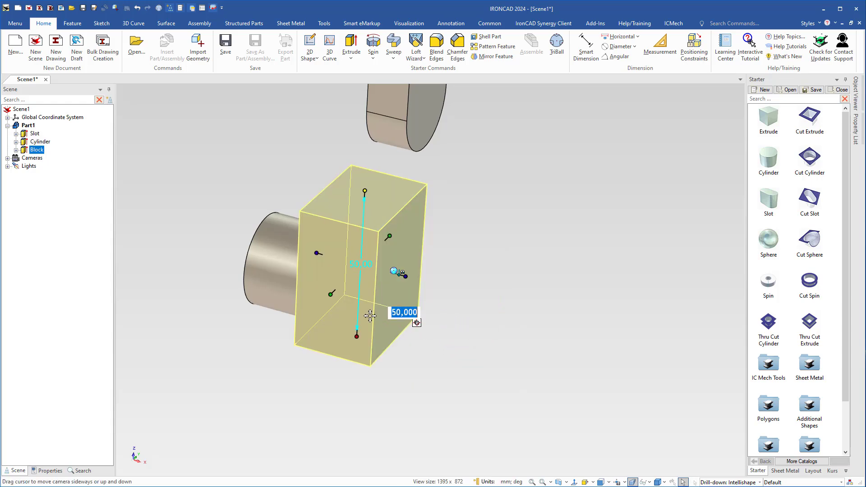
# Step: Extend the block's top face to the centre point of the slot shape's lower arc
pyautogui.keyDown('shift'); pyautogui.moveTo(363, 310); pyautogui.dragTo(361, 330, button='middle'); pyautogui.keyUp('shift')
pyautogui.moveTo(344, 365); pyautogui.dragTo(378, 375, button='middle')
pyautogui.moveTo(467, 374); pyautogui.dragTo(494, 360, button='middle')
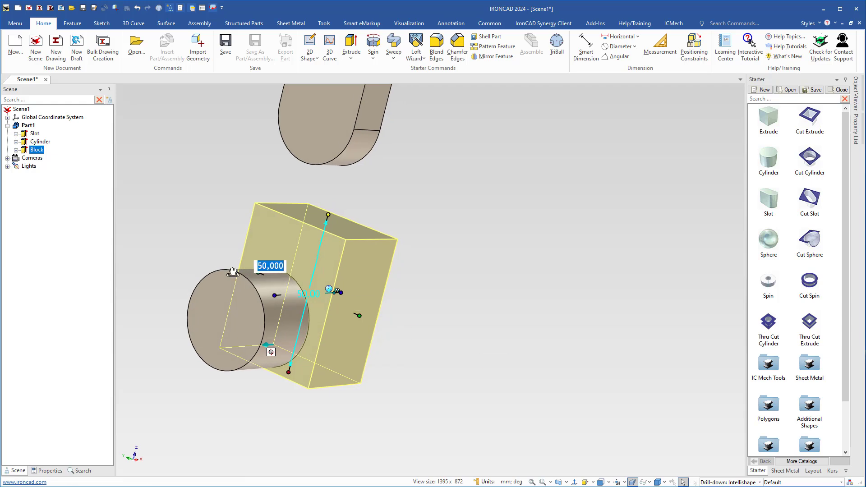
pyautogui.moveTo(233, 272); pyautogui.dragTo(266, 267, button='middle')
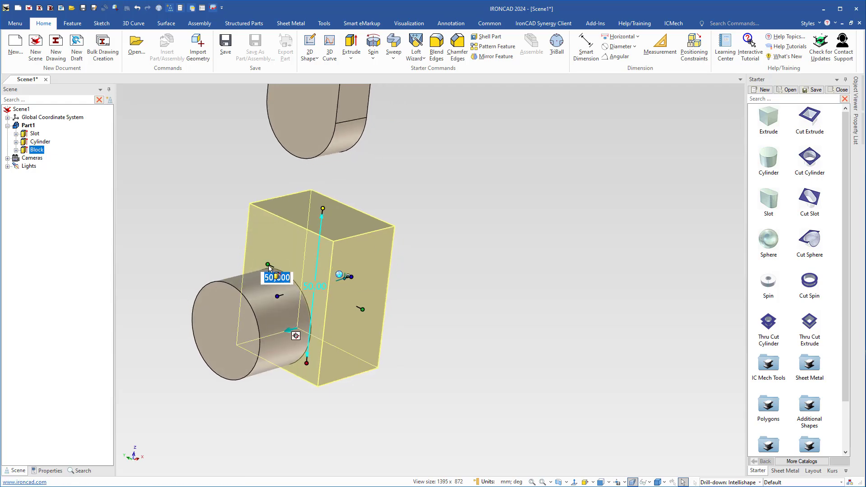
pyautogui.rightClick(323, 208)
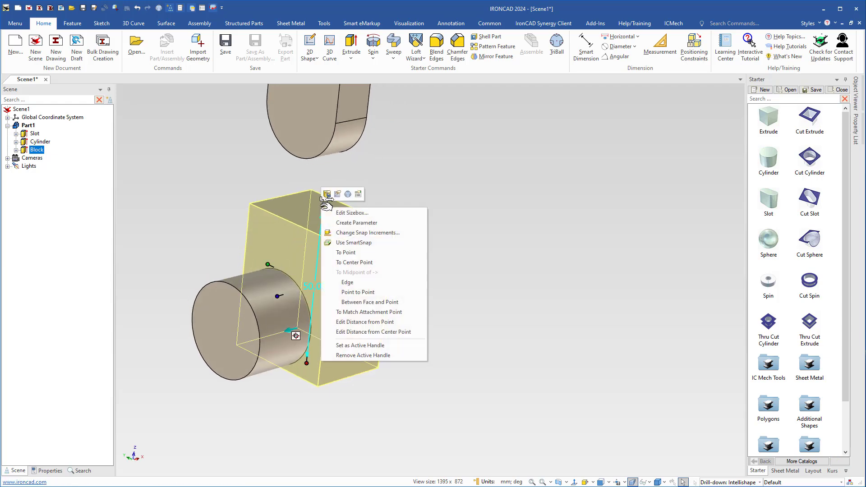
pyautogui.click(356, 262)
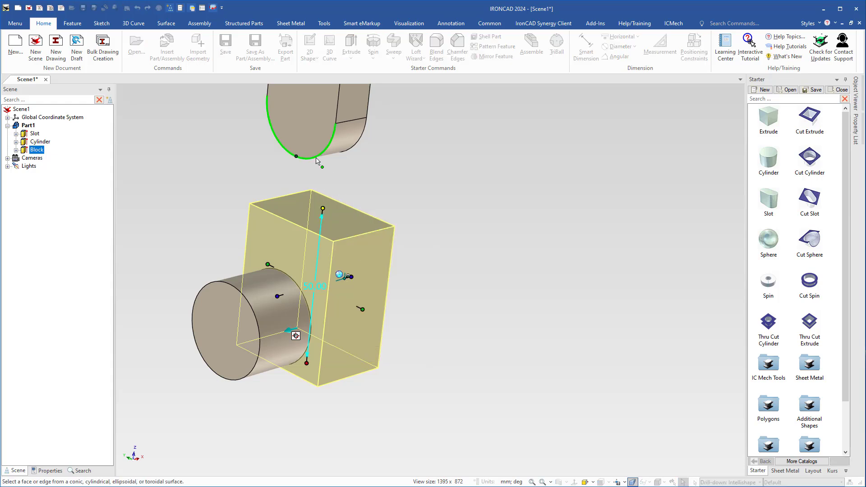
pyautogui.click(315, 161)
# Step: Offset the block's rear face 4 mm inward from a point on the slot's rear face
pyautogui.moveTo(404, 317); pyautogui.dragTo(404, 248, button='middle')
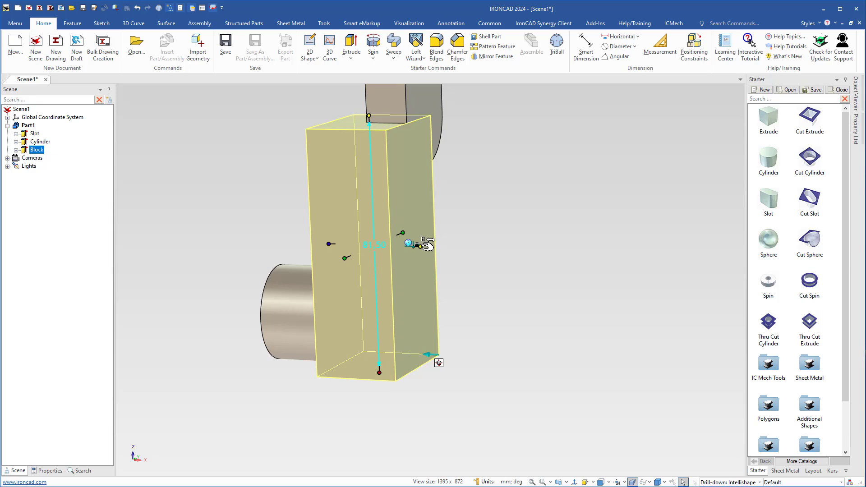
pyautogui.rightClick(420, 246)
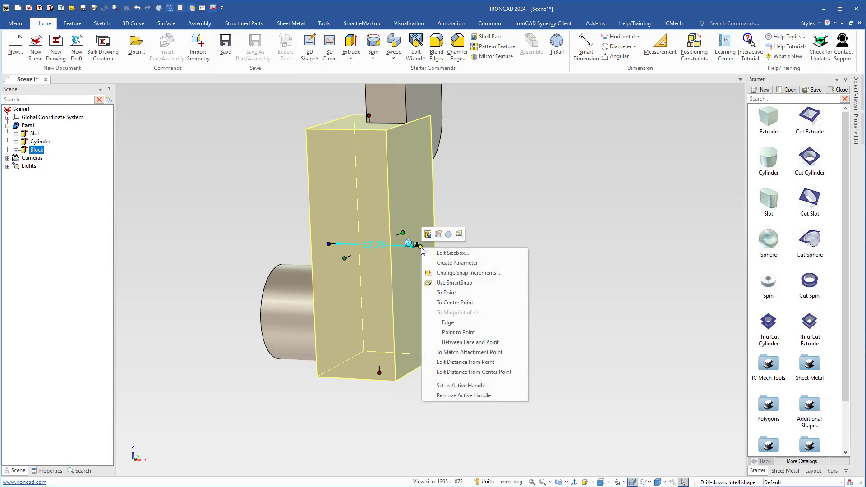
pyautogui.click(465, 362)
pyautogui.click(426, 97)
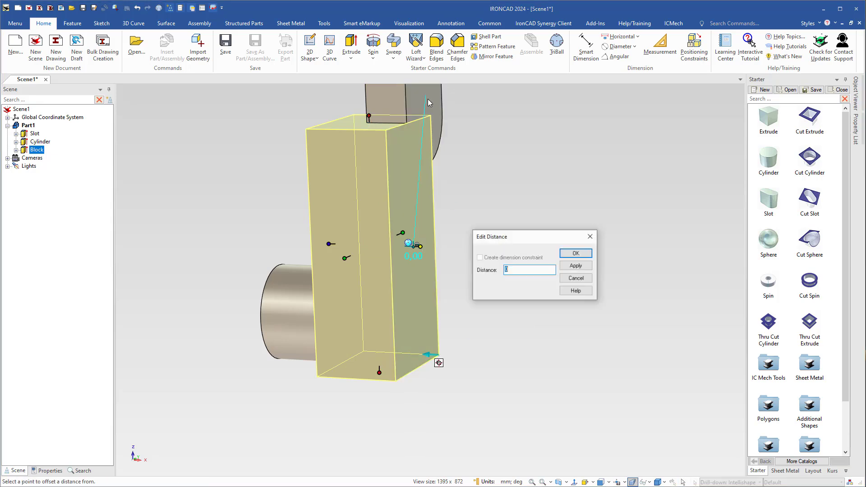
pyautogui.write('-5')
pyautogui.press('Return')
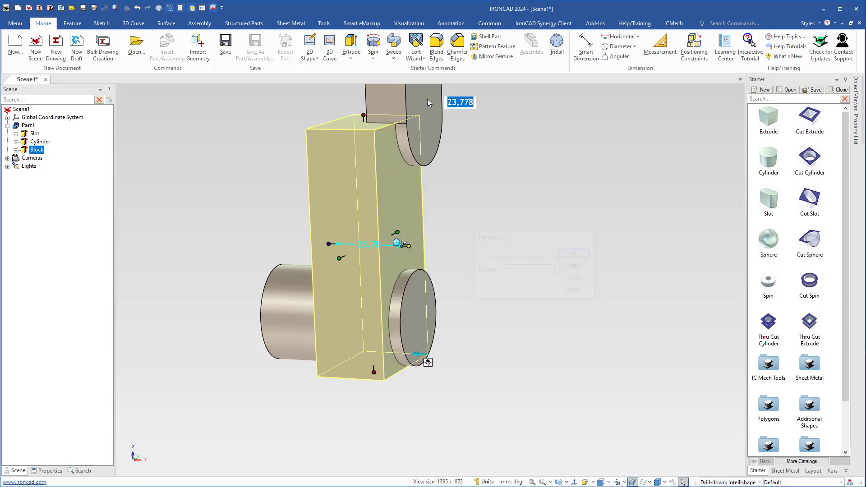
# Step: Bring the block's front face flush with the slot's front face and set the block's height to 30 mm from its top
pyautogui.moveTo(320, 124)
pyautogui.mouseDown(button='middle')
pyautogui.moveTo(360, 194)
pyautogui.moveTo(285, 225)
pyautogui.moveTo(334, 393)
pyautogui.mouseUp(button='middle')
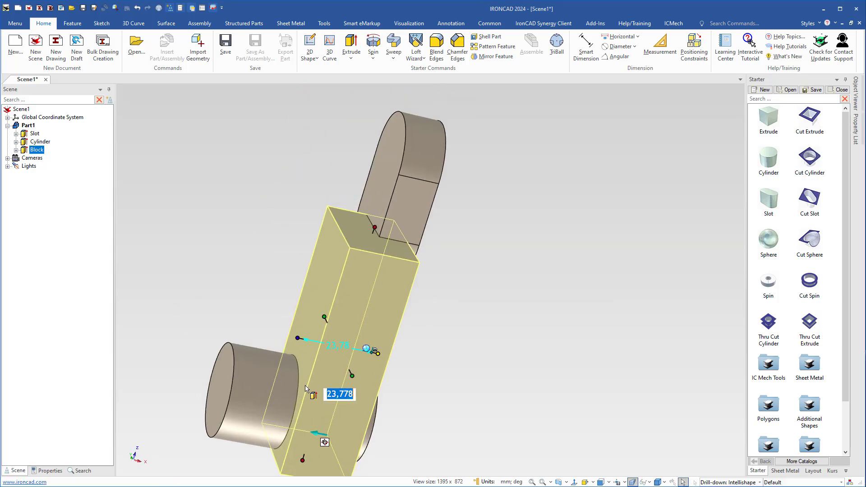
pyautogui.moveTo(352, 243); pyautogui.dragTo(372, 180)
pyautogui.moveTo(372, 180); pyautogui.dragTo(307, 295, button='middle')
pyautogui.moveTo(309, 407)
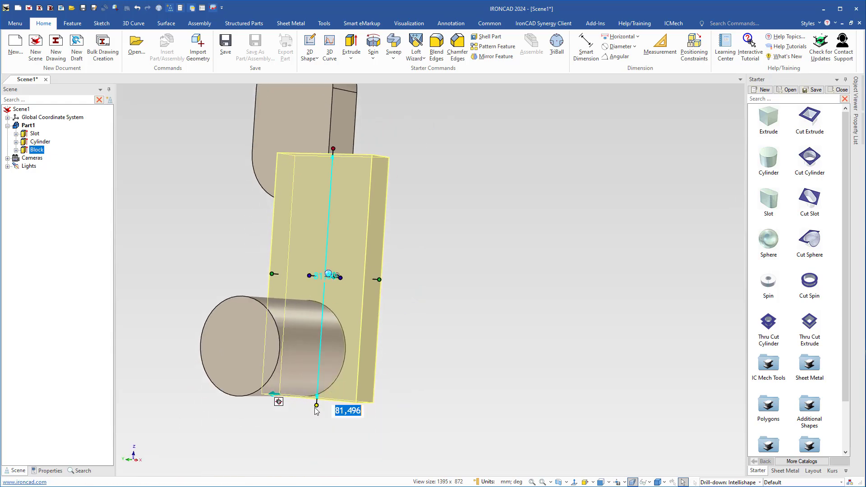
pyautogui.write('30')
pyautogui.press('Return')
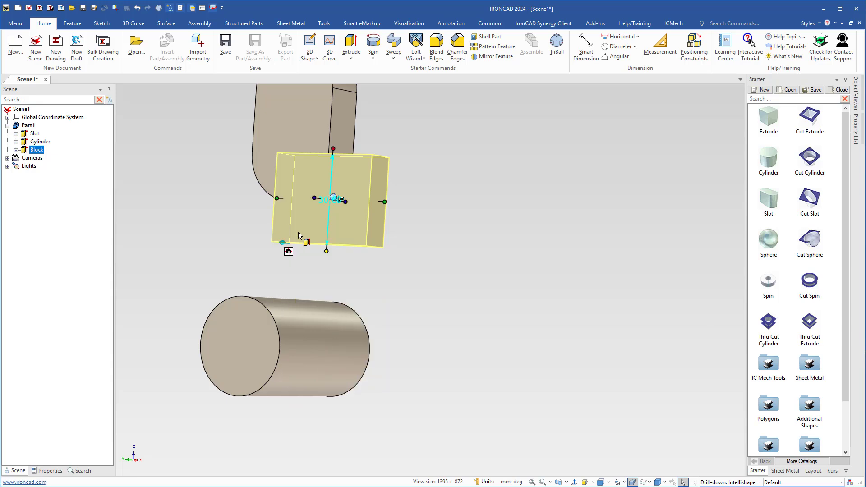
# Step: Set the block's side face to a distance of 47 mm from the centre of the slot's upper arc
pyautogui.moveTo(314, 275); pyautogui.dragTo(350, 403, button='middle')
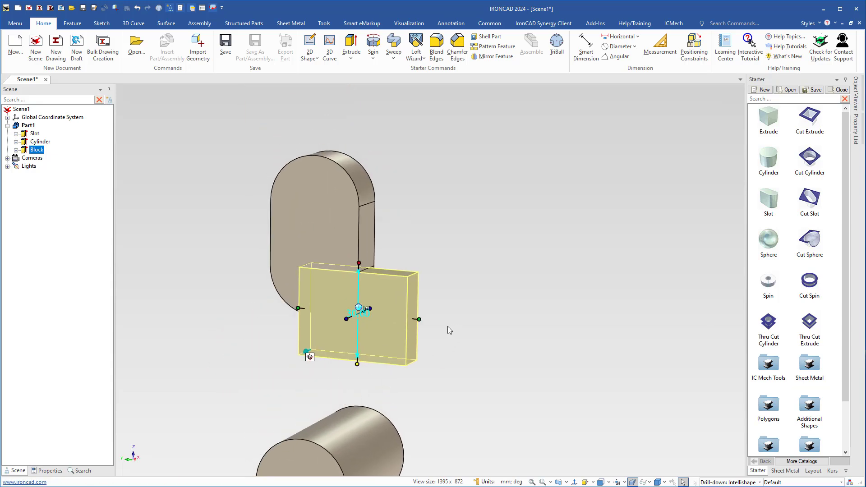
pyautogui.rightClick(420, 319)
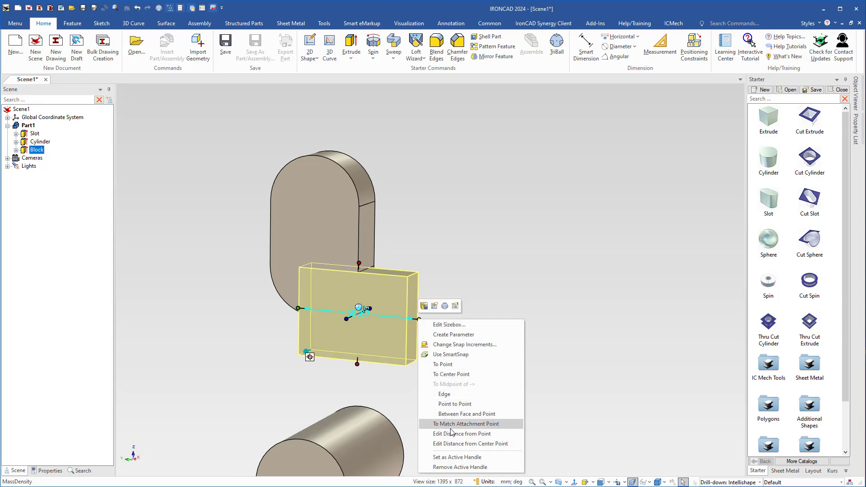
pyautogui.click(453, 444)
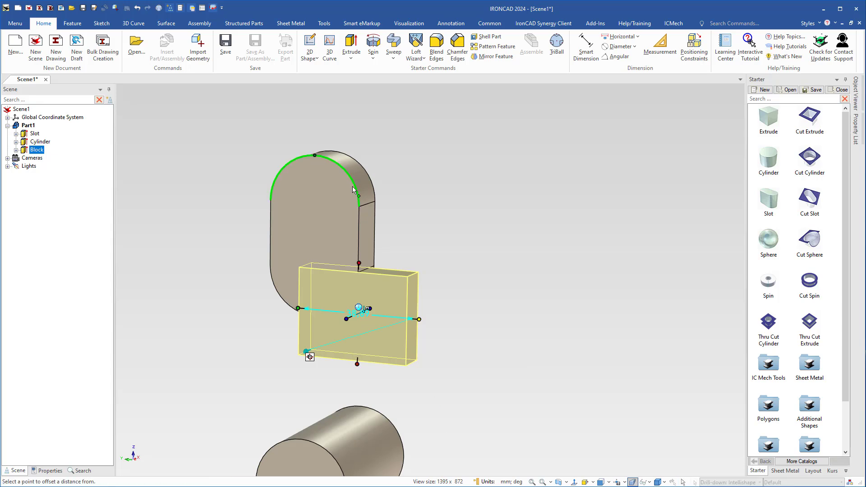
pyautogui.click(354, 190)
pyautogui.write('50')
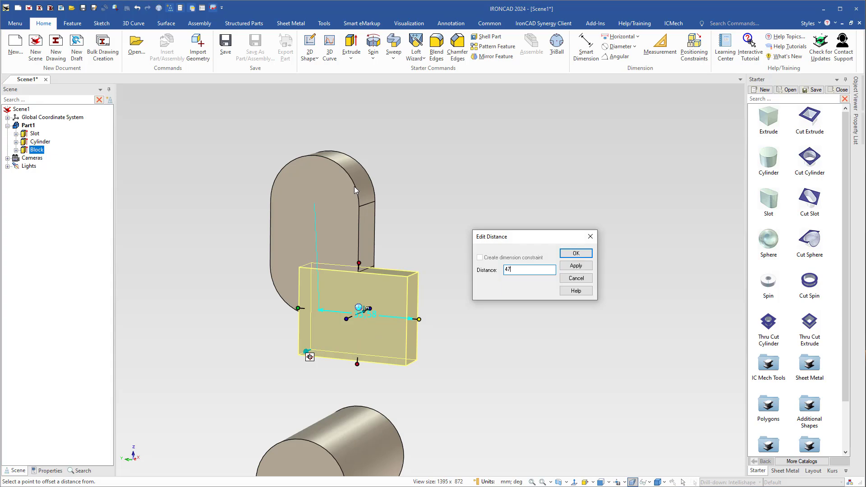
pyautogui.press('Return')
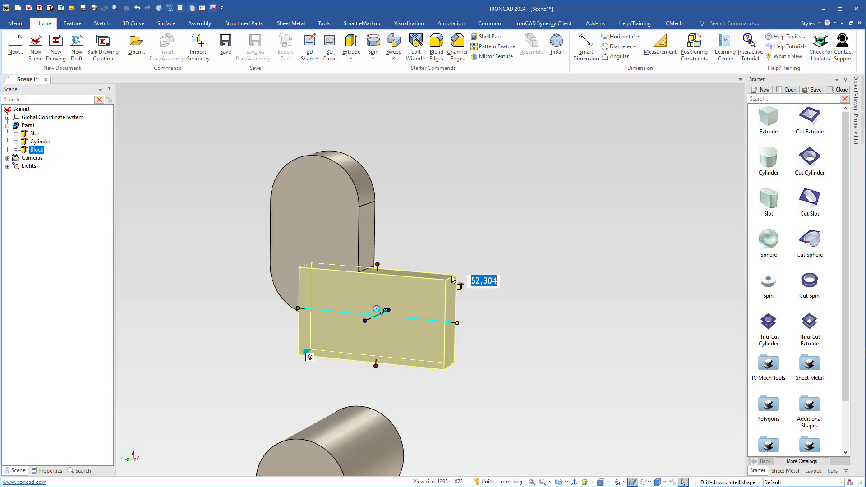
# Step: Set the block's overall width to 94 mm by extending its opposite side past the slot
pyautogui.keyDown('shift'); pyautogui.moveTo(305, 370); pyautogui.dragTo(376, 381, button='middle'); pyautogui.keyUp('shift')
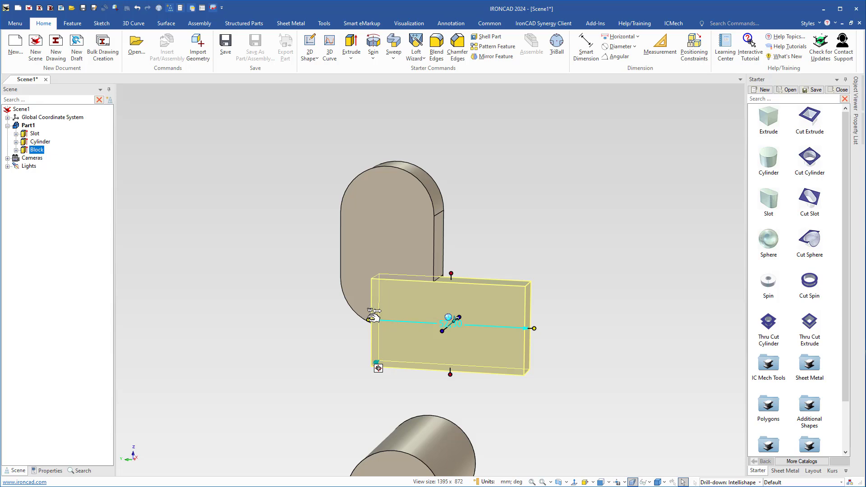
pyautogui.write('94')
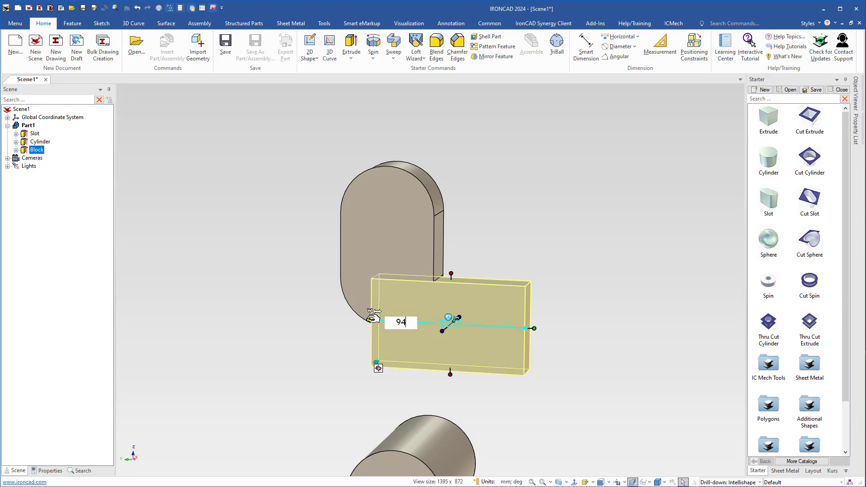
pyautogui.press('Return')
pyautogui.click(405, 409)
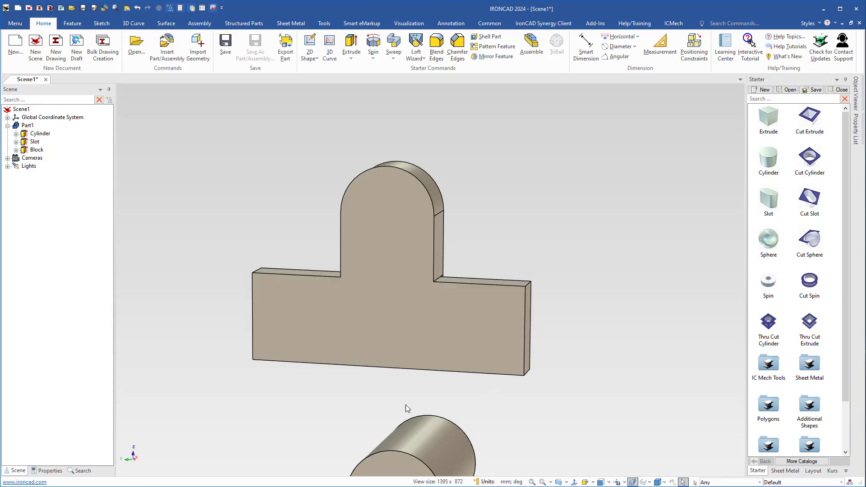
# Step: Consult the reference drawing and extrude the block's bottom face upward about 11 mm as a separate shape
pyautogui.moveTo(405, 408); pyautogui.dragTo(435, 283, button='middle')
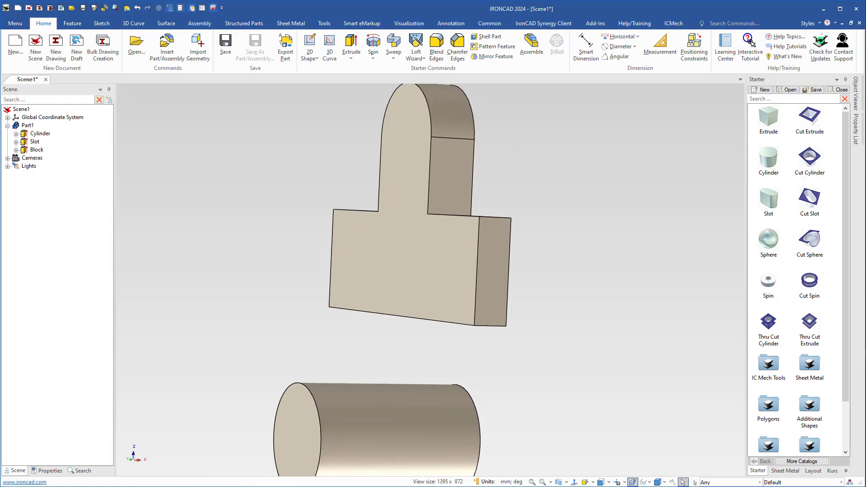
pyautogui.moveTo(865, 28); pyautogui.dragTo(338, 63)
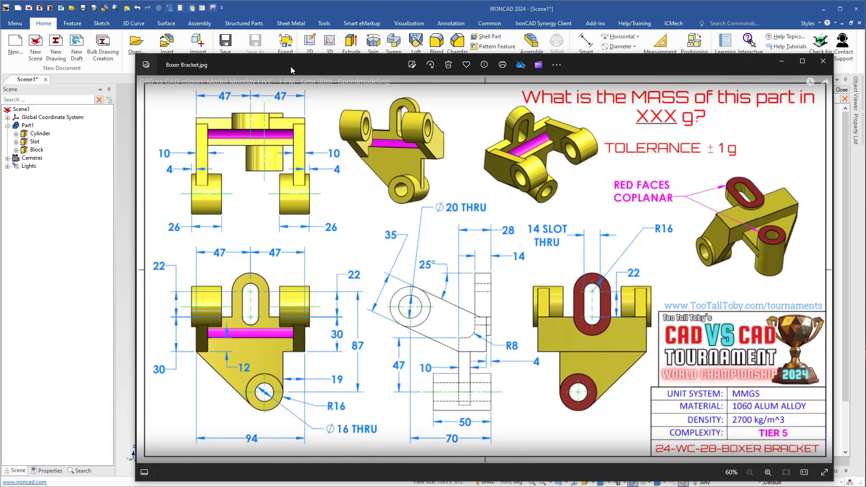
pyautogui.hotkey('alt', 'Tab')
pyautogui.moveTo(422, 269); pyautogui.dragTo(417, 302, button='middle')
pyautogui.scroll(3, 418, 314)
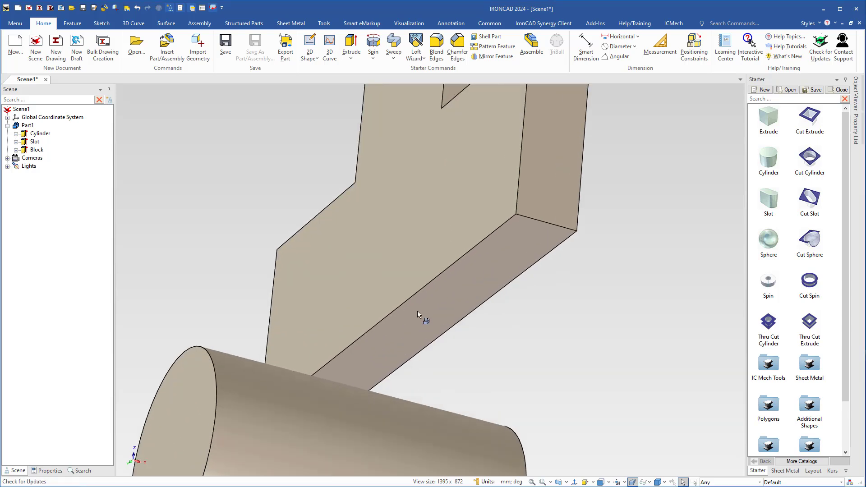
pyautogui.click(405, 339)
pyautogui.click(404, 339)
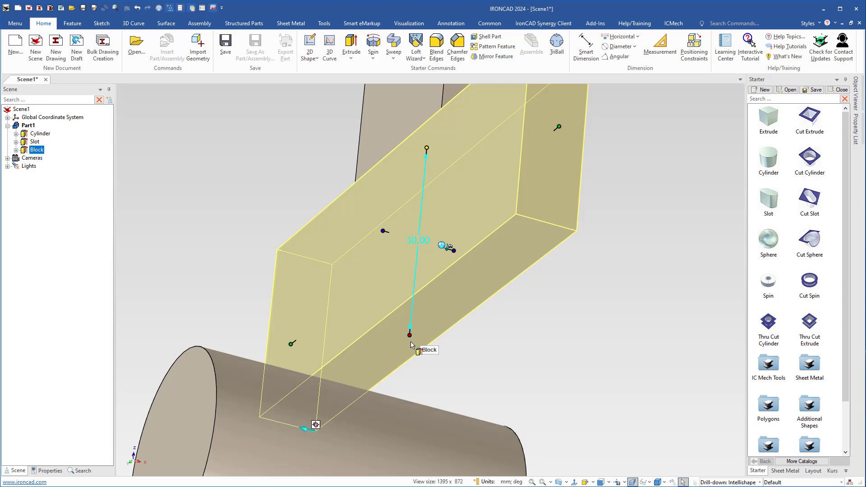
pyautogui.click(430, 354)
pyautogui.moveTo(358, 340); pyautogui.dragTo(350, 316, button='middle')
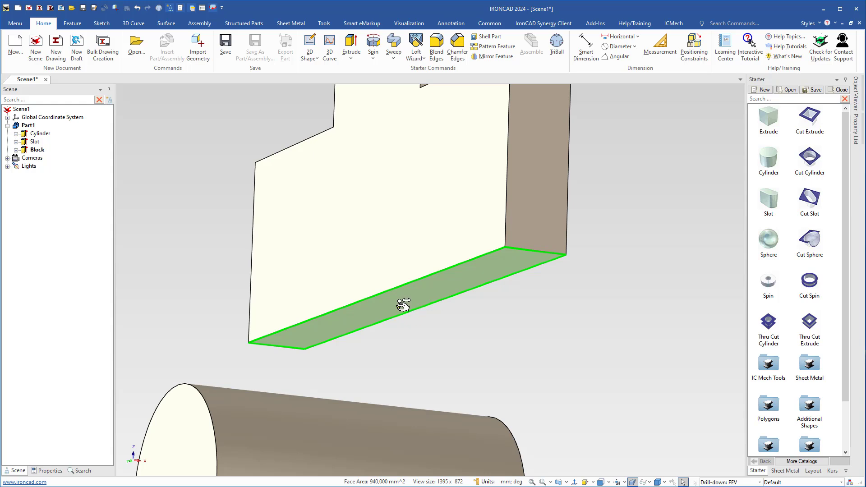
pyautogui.moveTo(403, 305); pyautogui.dragTo(407, 245)
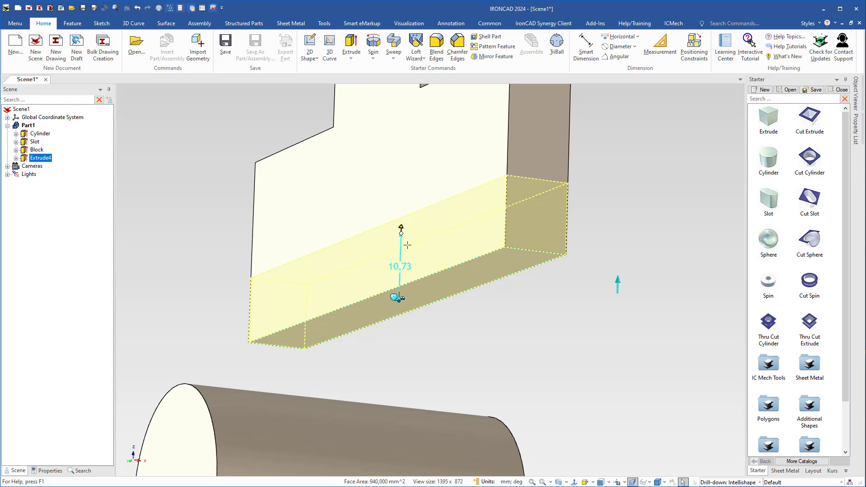
# Step: Set the top face of the extruded shape to a distance of 47 mm from the cylinder's centre
pyautogui.click(401, 227)
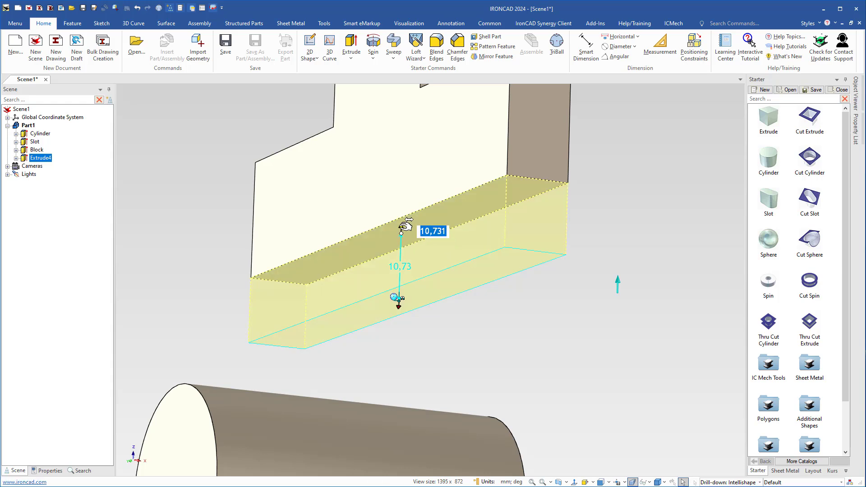
pyautogui.rightClick(403, 226)
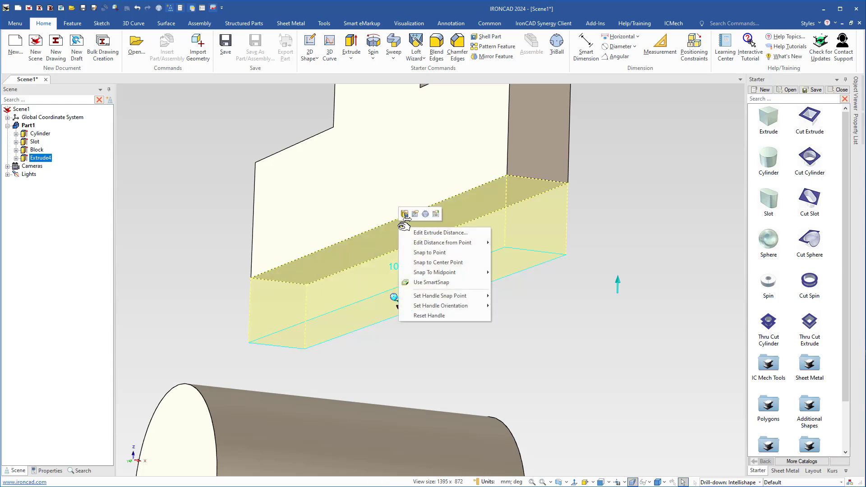
pyautogui.moveTo(442, 244)
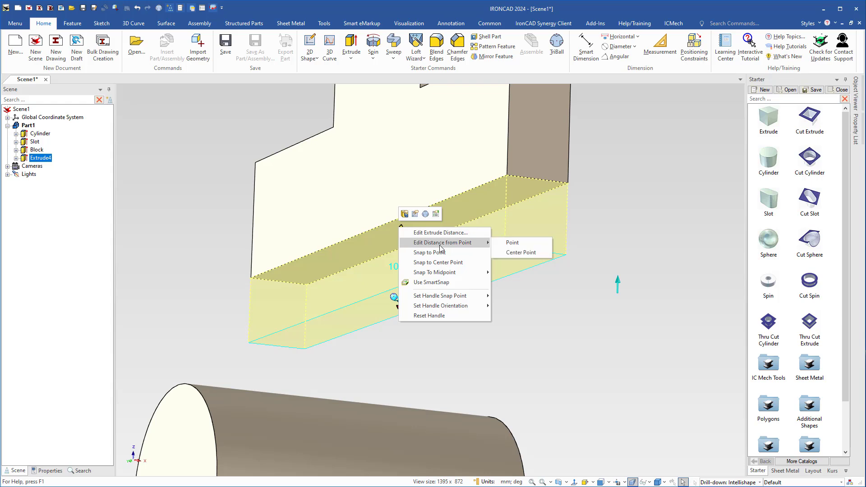
pyautogui.click(512, 247)
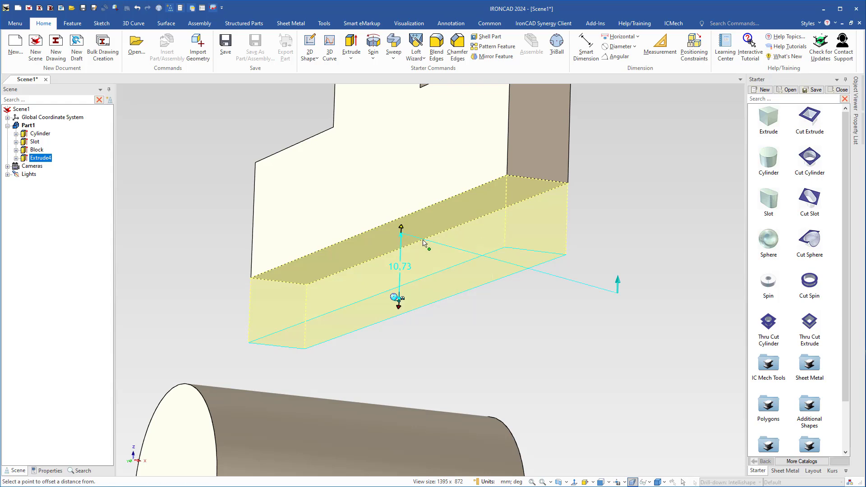
pyautogui.keyDown('shift'); pyautogui.moveTo(199, 442); pyautogui.dragTo(240, 361, button='middle'); pyautogui.keyUp('shift')
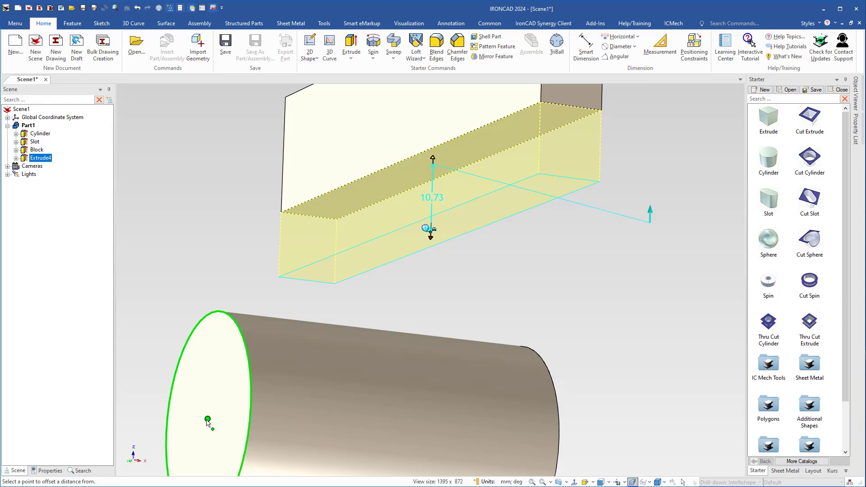
pyautogui.click(207, 420)
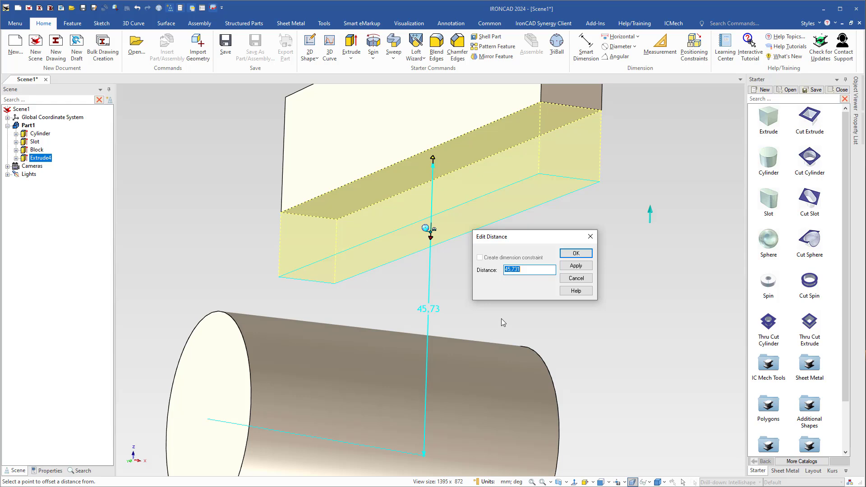
pyautogui.write('47')
pyautogui.press('Return')
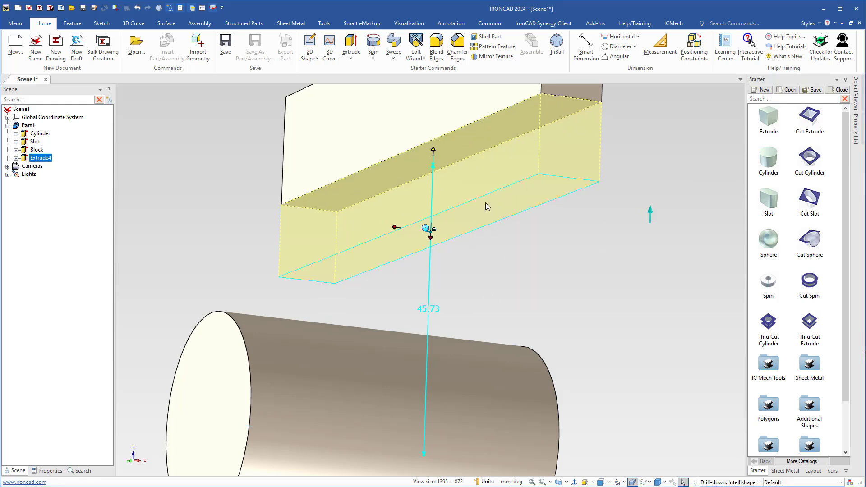
# Step: Stretch the extruded shape outward on the side away from the slot, to about 21 mm from the block's slot-side face
pyautogui.moveTo(395, 228); pyautogui.dragTo(328, 217)
pyautogui.moveTo(328, 218); pyautogui.dragTo(335, 217, button='right')
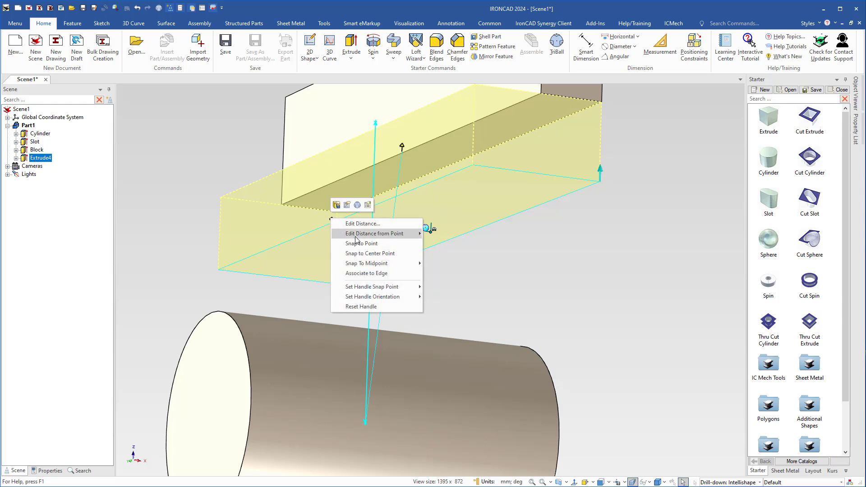
pyautogui.moveTo(384, 234)
pyautogui.click(439, 237)
pyautogui.keyDown('shift'); pyautogui.moveTo(526, 153); pyautogui.dragTo(423, 328, button='middle'); pyautogui.keyUp('shift')
pyautogui.moveTo(451, 271); pyautogui.dragTo(419, 267, button='middle')
pyautogui.click(543, 238)
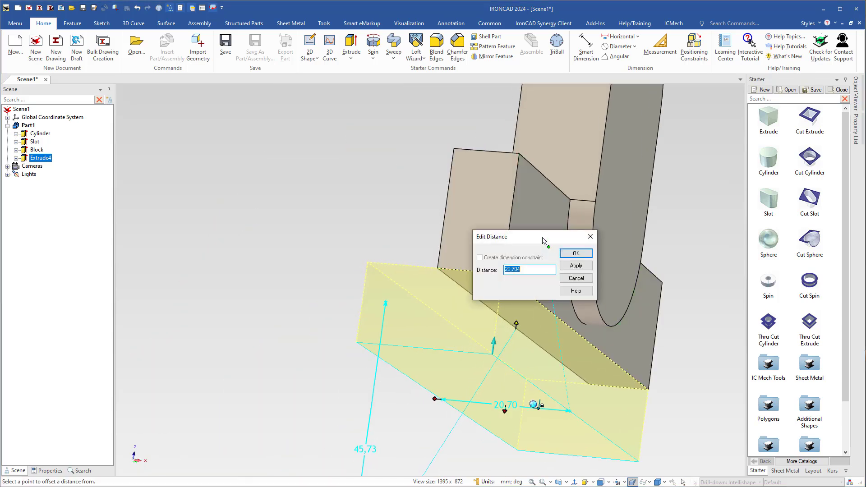
pyautogui.click(575, 277)
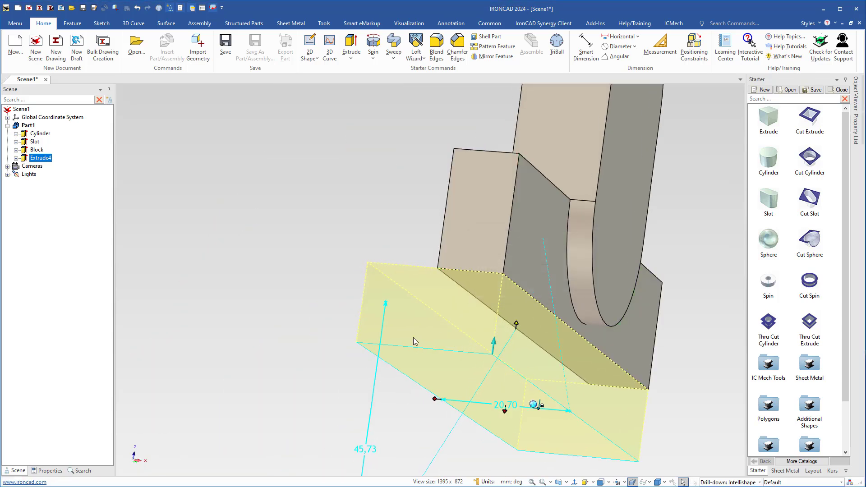
# Step: Set the outer side face of the extruded shape to a distance of 28 mm from the slot's protruding face
pyautogui.moveTo(575, 278); pyautogui.dragTo(272, 401, button='middle')
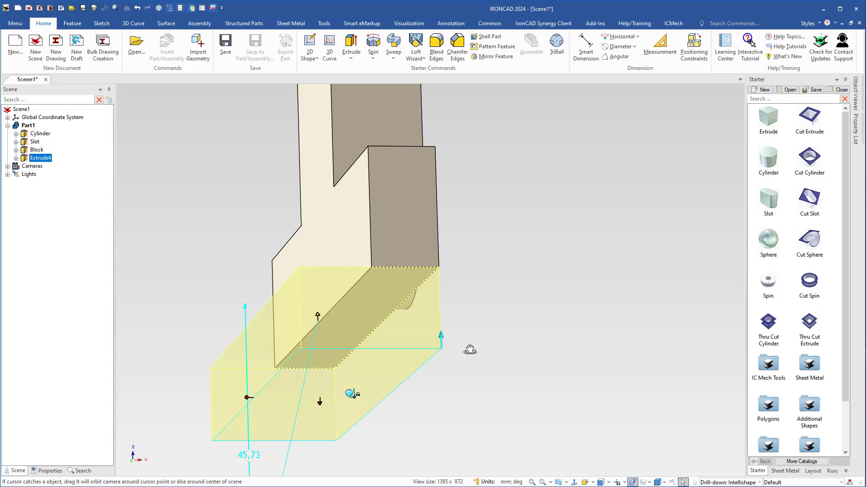
pyautogui.rightClick(246, 397)
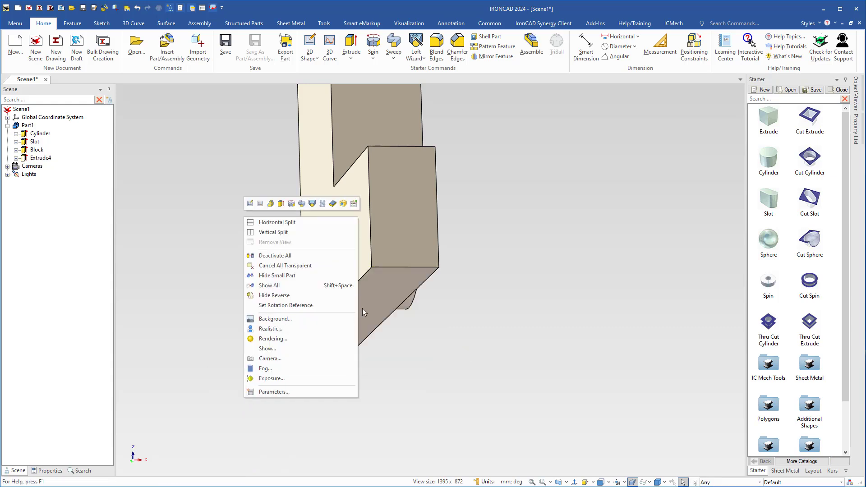
pyautogui.click(386, 289)
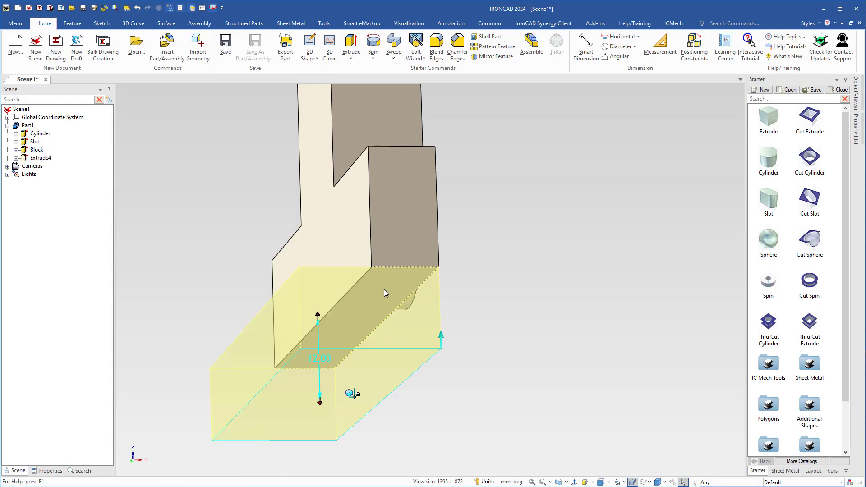
pyautogui.rightClick(251, 396)
pyautogui.moveTo(310, 414)
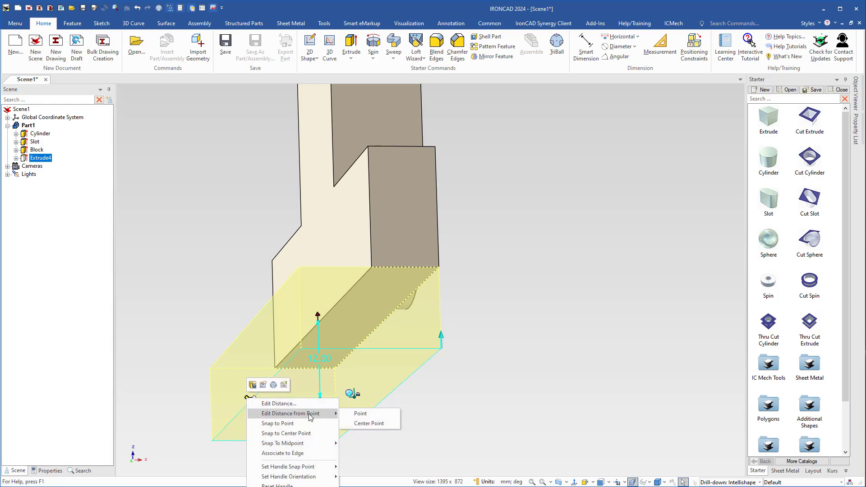
pyautogui.click(358, 414)
pyautogui.moveTo(437, 222); pyautogui.dragTo(405, 205, button='middle')
pyautogui.click(405, 205)
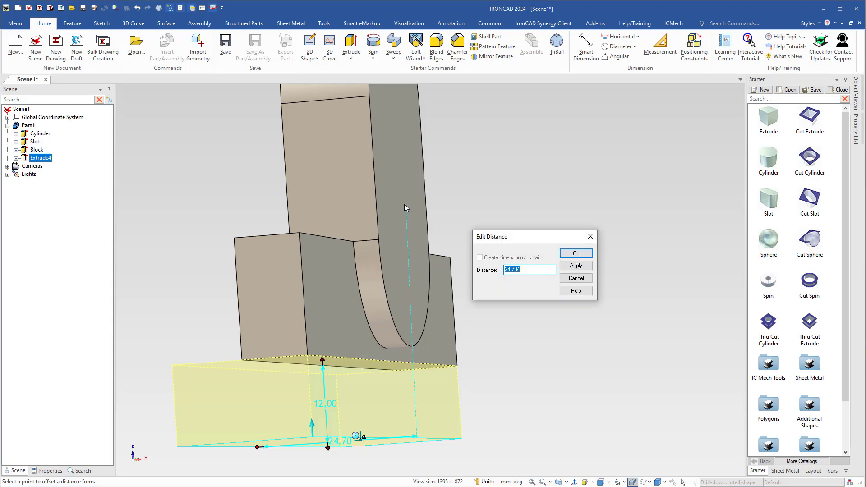
pyautogui.write('28')
pyautogui.press('Return')
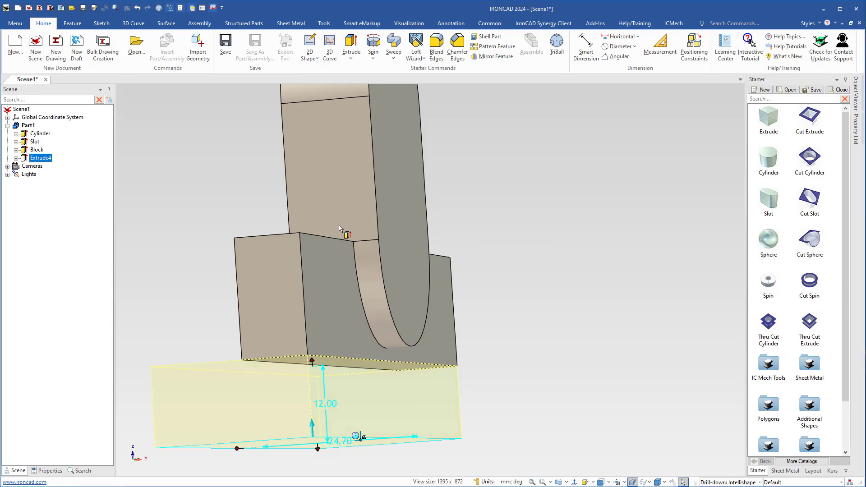
# Step: Change the extruded shape from removing material to adding material so it forms a ledge along the block's lower edge
pyautogui.moveTo(339, 228); pyautogui.dragTo(384, 341, button='middle')
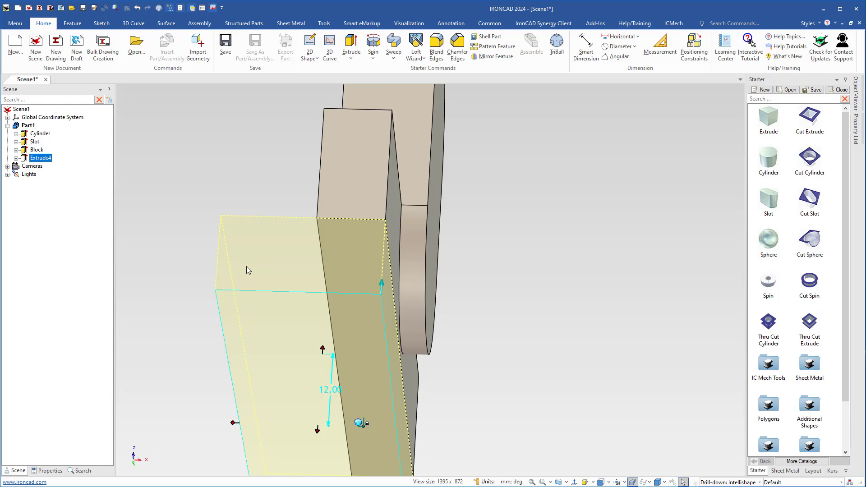
pyautogui.rightClick(363, 333)
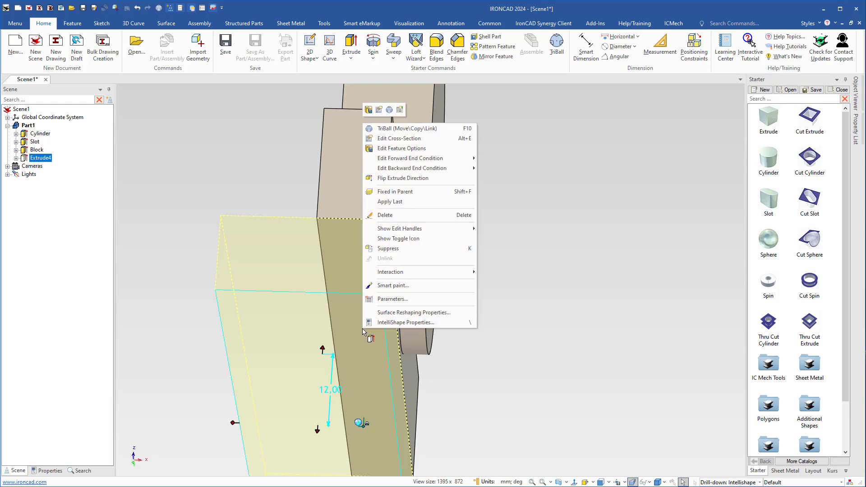
pyautogui.click(384, 149)
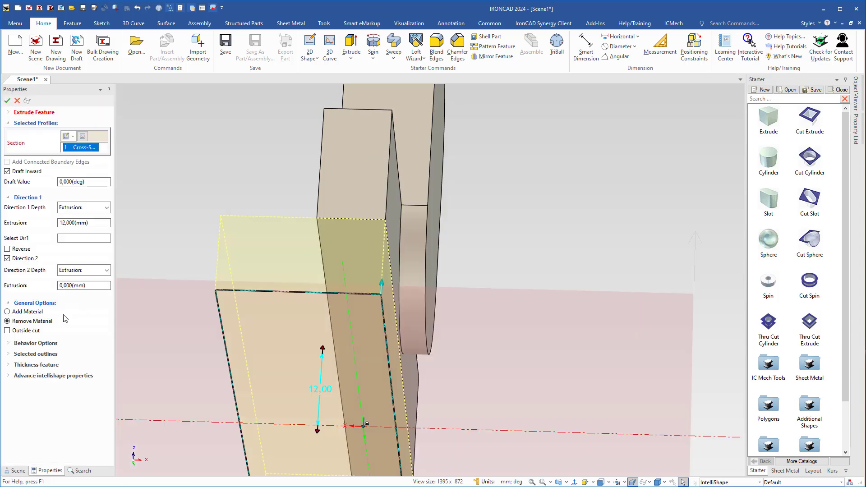
pyautogui.click(7, 312)
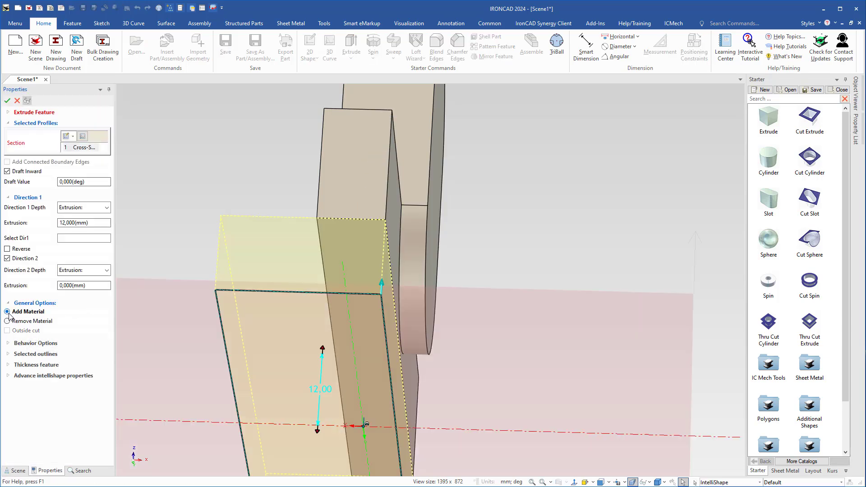
pyautogui.click(8, 100)
pyautogui.moveTo(302, 308); pyautogui.dragTo(344, 291, button='middle')
pyautogui.moveTo(327, 347); pyautogui.dragTo(360, 349, button='middle')
pyautogui.moveTo(321, 316); pyautogui.dragTo(350, 313, button='middle')
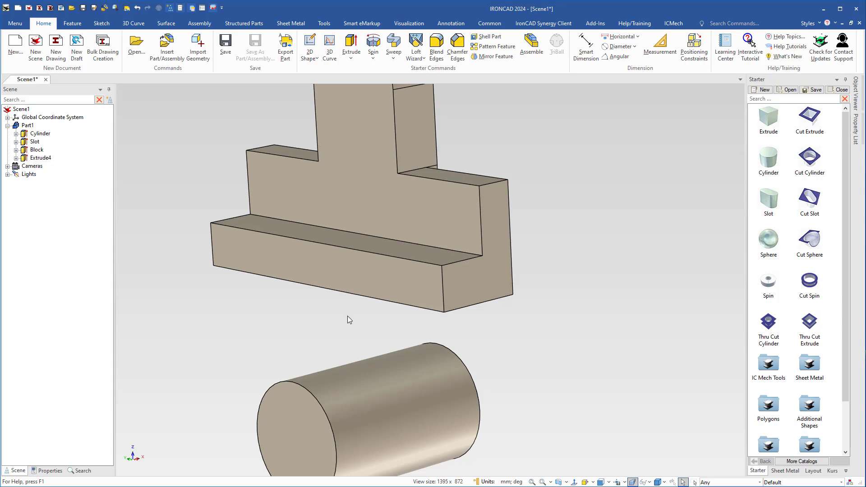
pyautogui.moveTo(341, 312); pyautogui.dragTo(339, 309, button='middle')
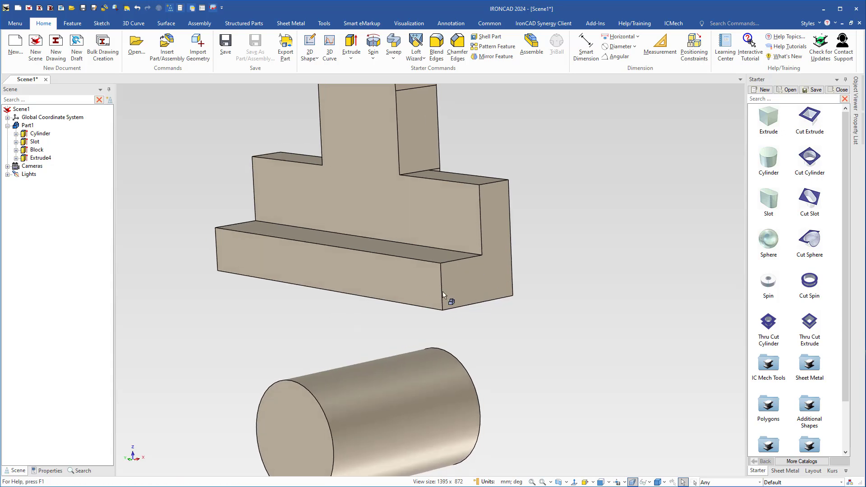
# Step: Consult the reference drawing, place an Extrude catalog shape on the ledge's outer face and flip its extrude direction into the part
pyautogui.moveTo(865, 77)
pyautogui.mouseDown()
pyautogui.moveTo(408, 74)
pyautogui.moveTo(207, 53)
pyautogui.mouseUp()
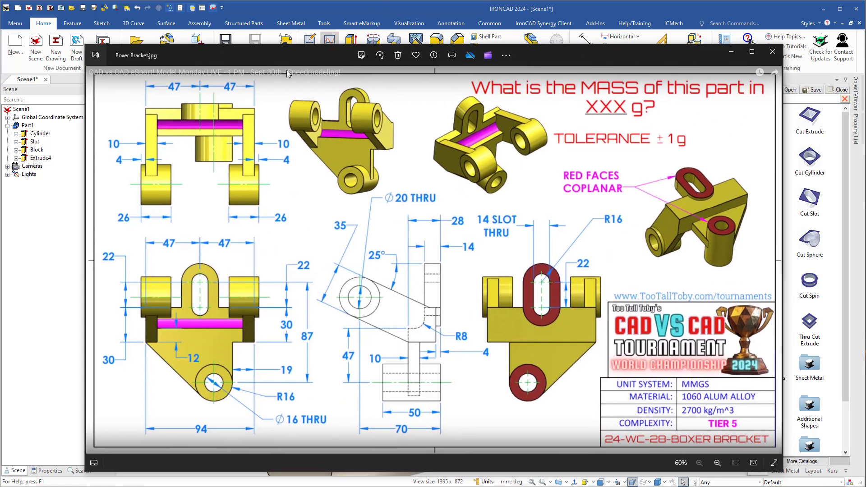
pyautogui.moveTo(289, 58); pyautogui.dragTo(865, 68)
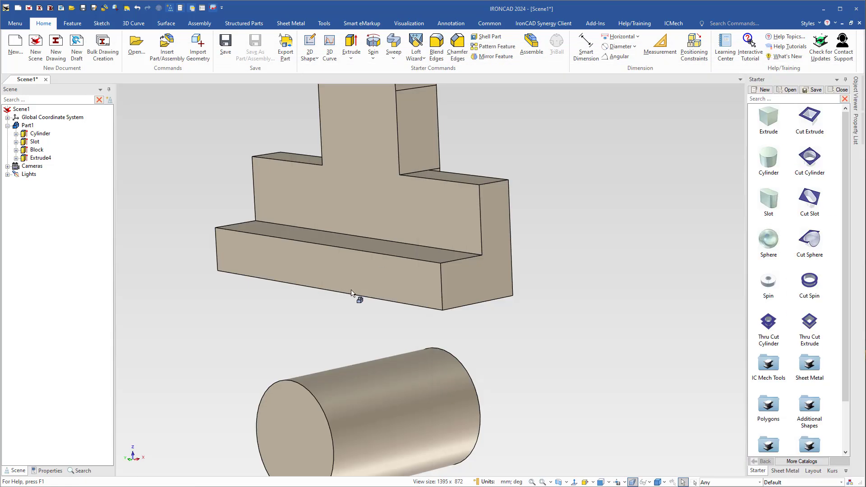
pyautogui.moveTo(354, 295); pyautogui.dragTo(431, 293, button='middle')
pyautogui.moveTo(774, 114); pyautogui.dragTo(343, 274)
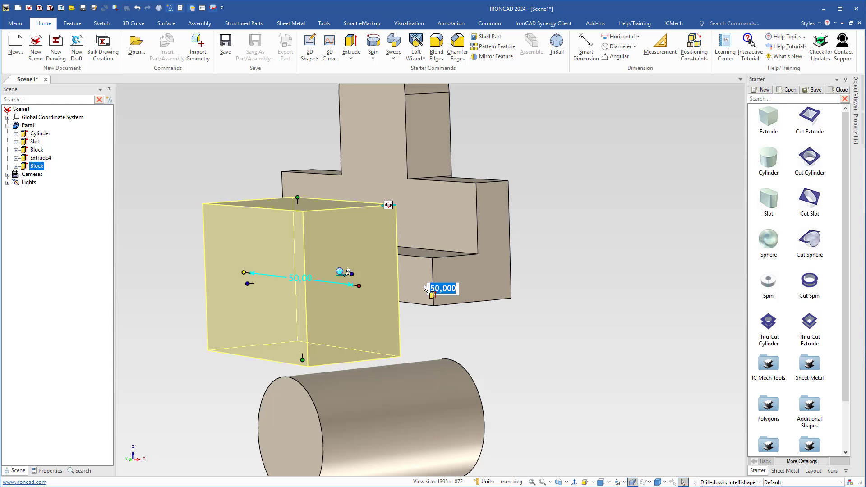
pyautogui.rightClick(381, 281)
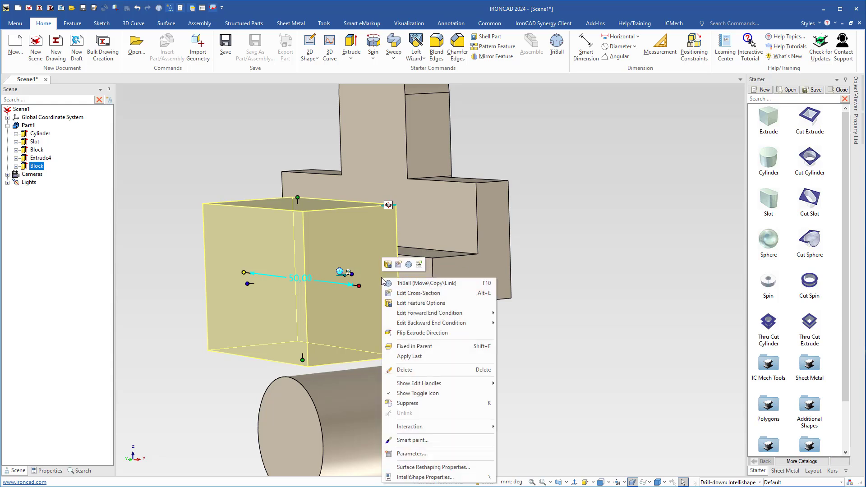
pyautogui.click(407, 334)
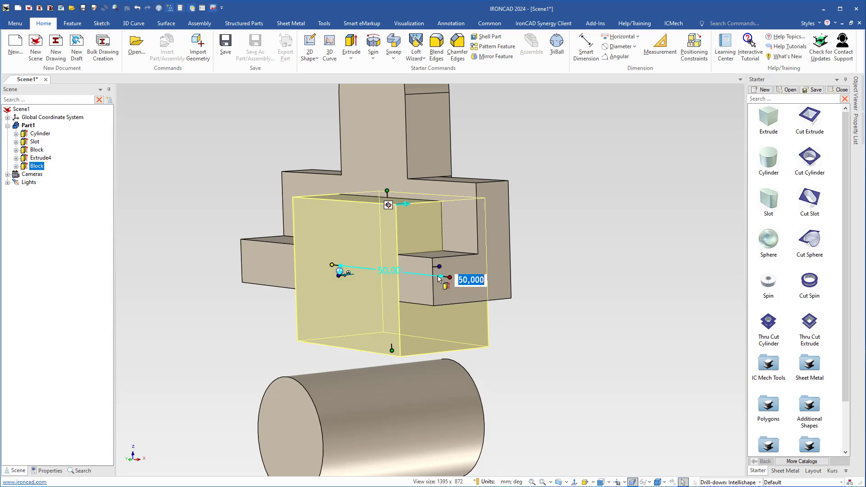
# Step: Set the extrusion depth of the new shape on the ledge to 10 mm
pyautogui.moveTo(438, 271); pyautogui.dragTo(434, 263)
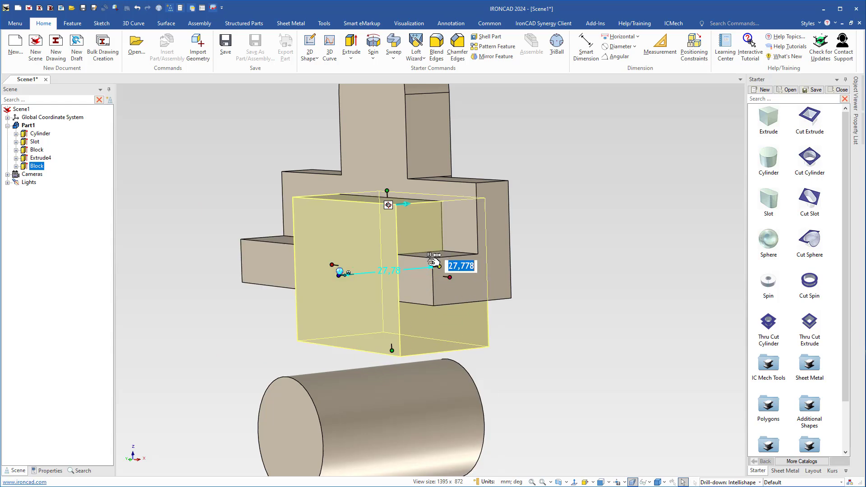
pyautogui.write('10')
pyautogui.press('Return')
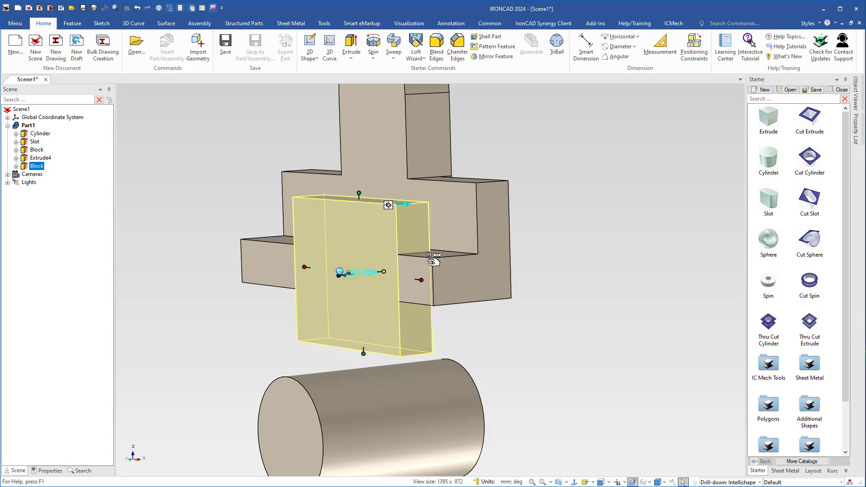
# Step: Edit the new shape's cross-section and delete its entire rectangular profile
pyautogui.rightClick(382, 291)
pyautogui.click(401, 302)
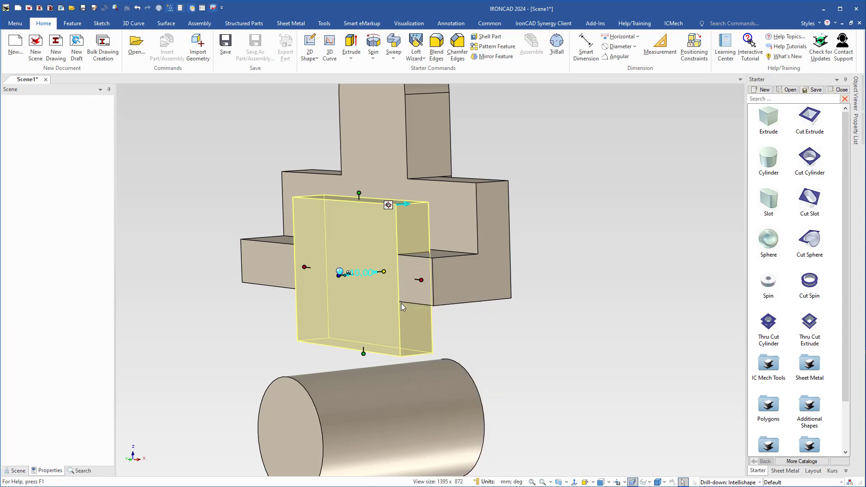
pyautogui.moveTo(361, 295)
pyautogui.mouseDown(button='middle')
pyautogui.moveTo(305, 300)
pyautogui.moveTo(330, 302)
pyautogui.moveTo(343, 258)
pyautogui.mouseUp(button='middle')
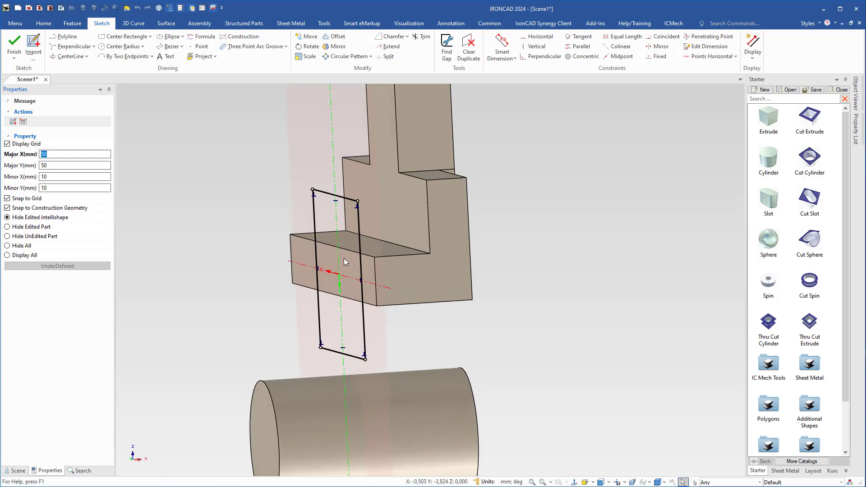
pyautogui.moveTo(382, 284); pyautogui.dragTo(404, 253, button='middle')
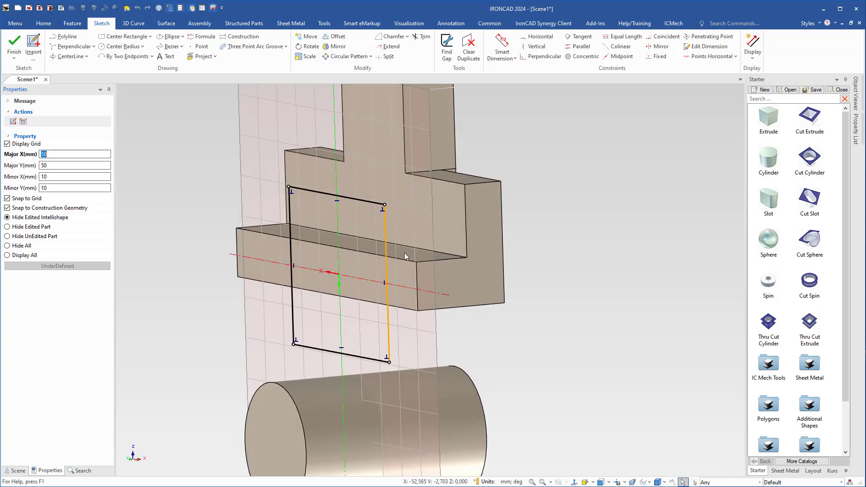
pyautogui.moveTo(342, 284); pyautogui.dragTo(357, 252, button='middle')
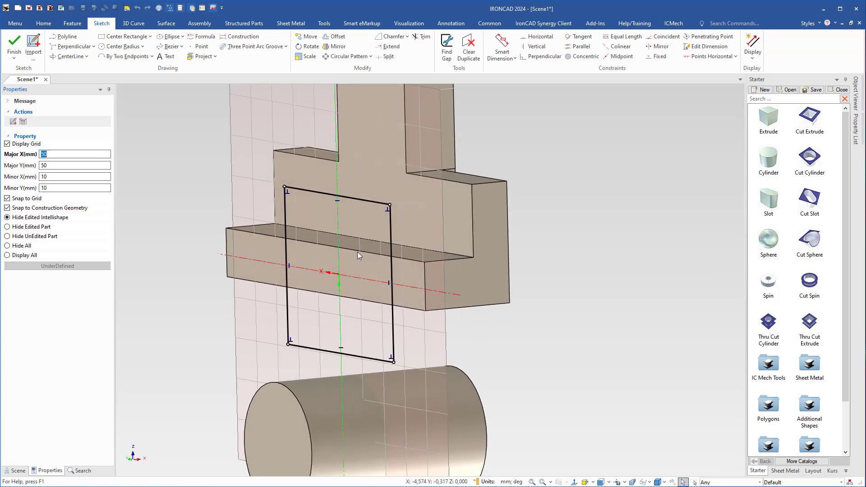
pyautogui.click(370, 204)
pyautogui.click(363, 204)
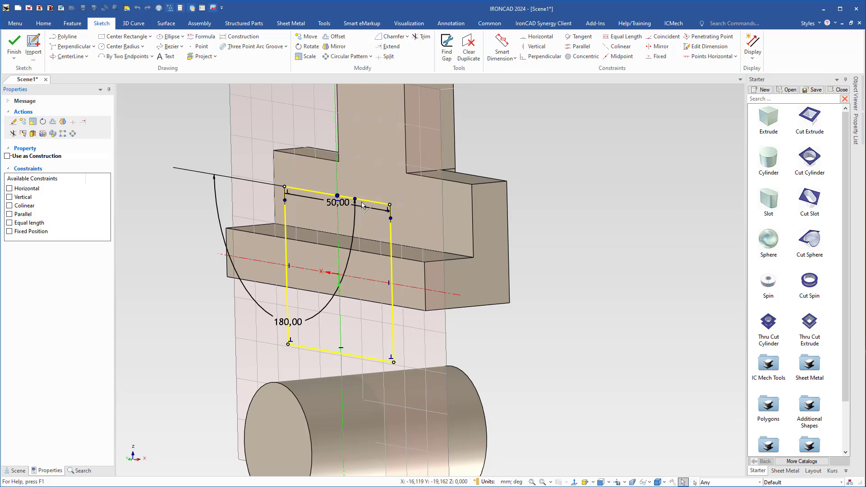
pyautogui.press('Delete')
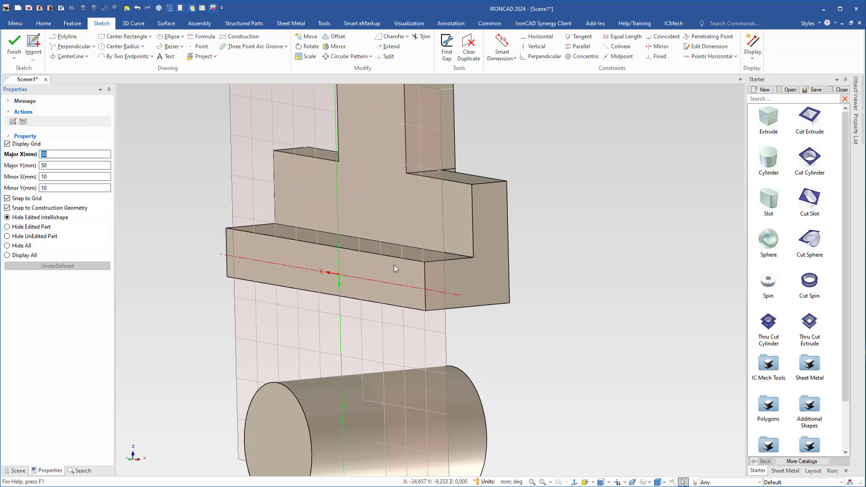
# Step: Look straight at the sketch plane and project the ledge's lower edge and the cylinder's circular outline into the sketch
pyautogui.press('F7')
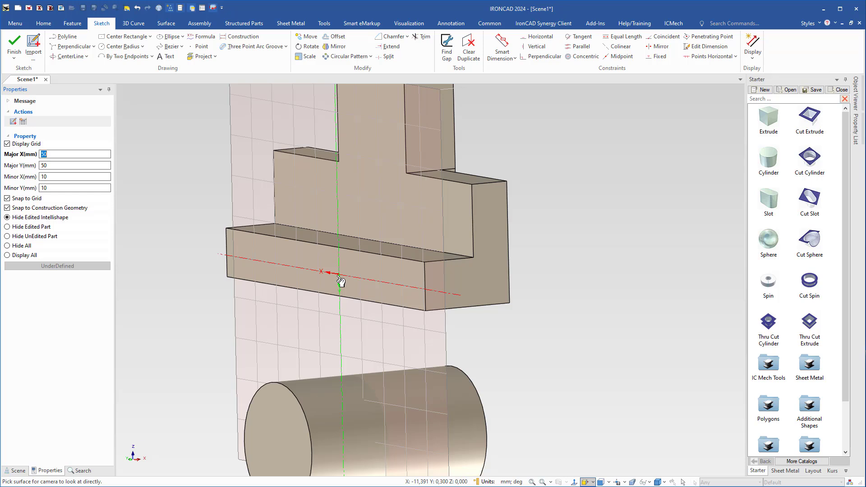
pyautogui.click(341, 286)
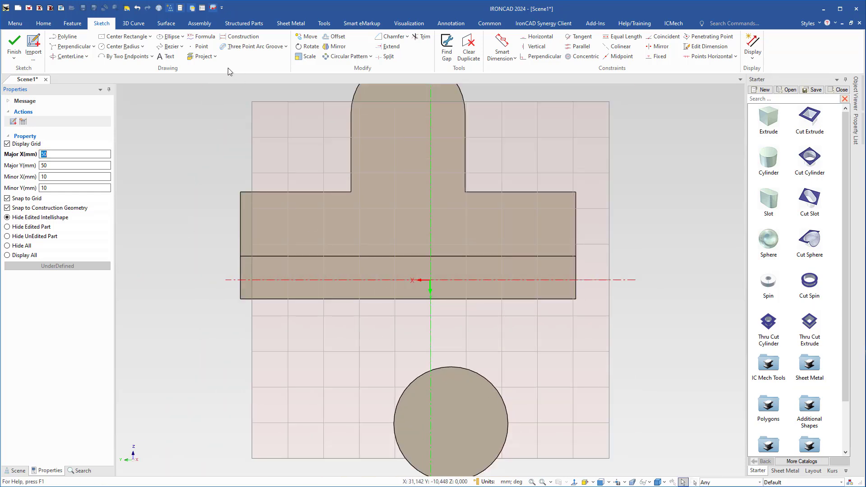
pyautogui.click(202, 58)
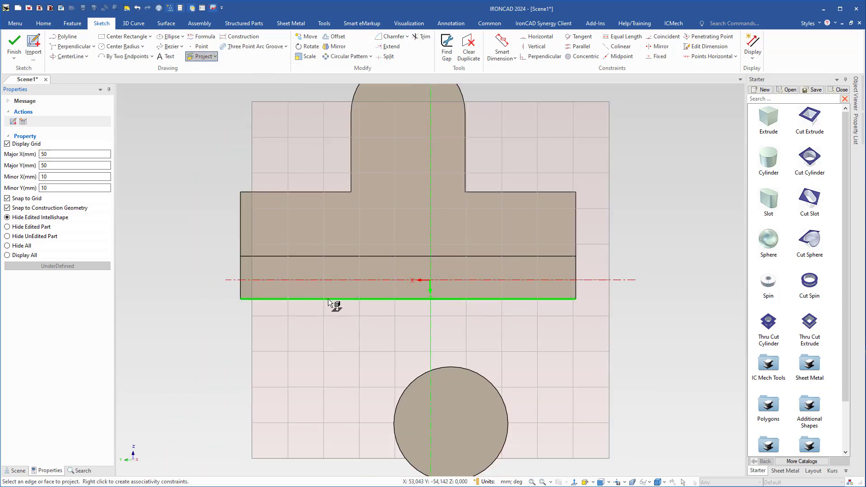
pyautogui.click(332, 299)
pyautogui.click(427, 379)
pyautogui.moveTo(329, 376); pyautogui.dragTo(299, 313, button='middle')
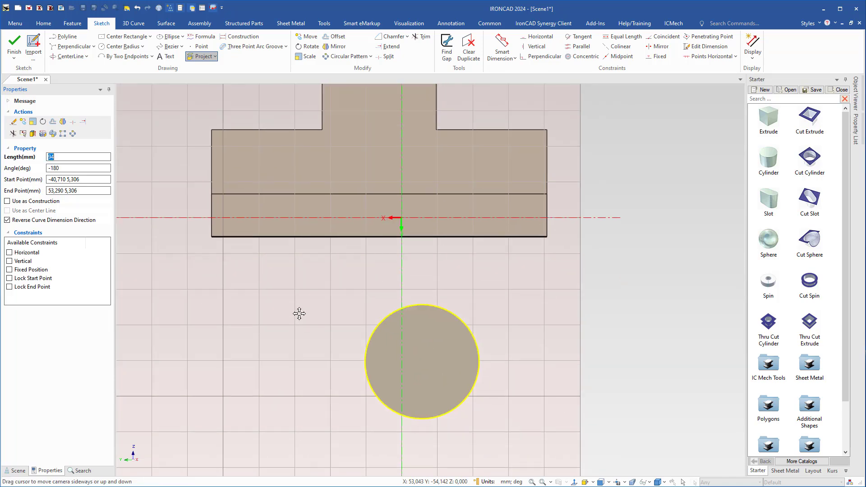
# Step: Draw a line tangent to the projected circle that ends at the outer endpoint of the ledge's lower edge, on the side farther from the circle
pyautogui.click(94, 47)
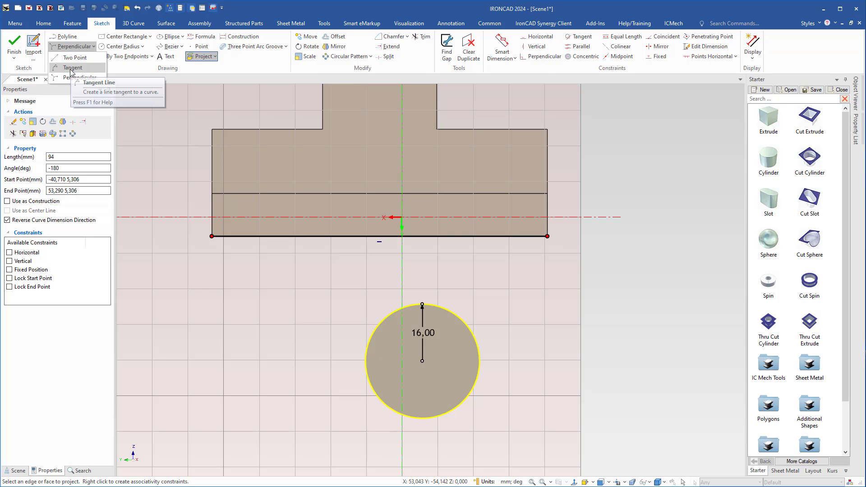
pyautogui.click(72, 67)
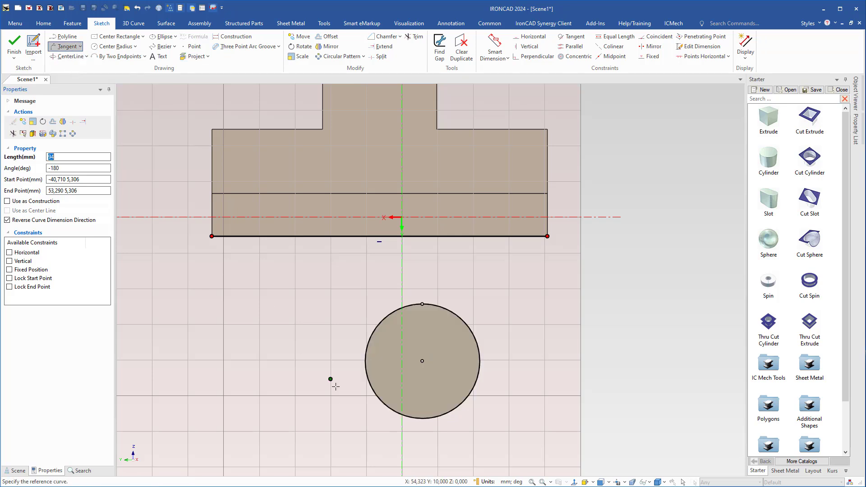
pyautogui.click(392, 410)
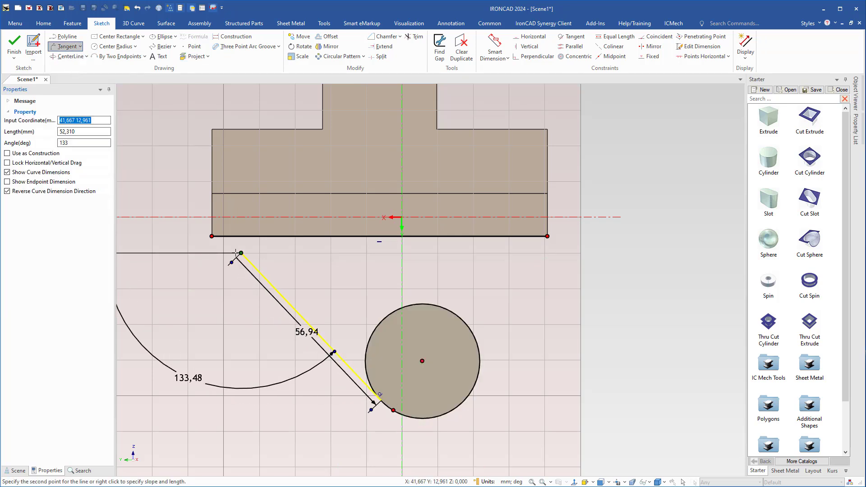
pyautogui.click(211, 236)
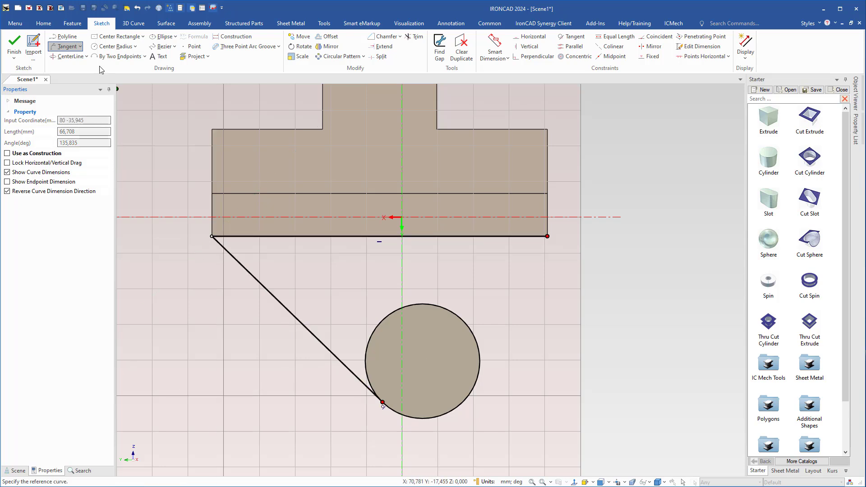
# Step: Draw a 35 mm line perpendicular to the projected ledge edge, ending tangentially on the near side of the circle
pyautogui.click(82, 47)
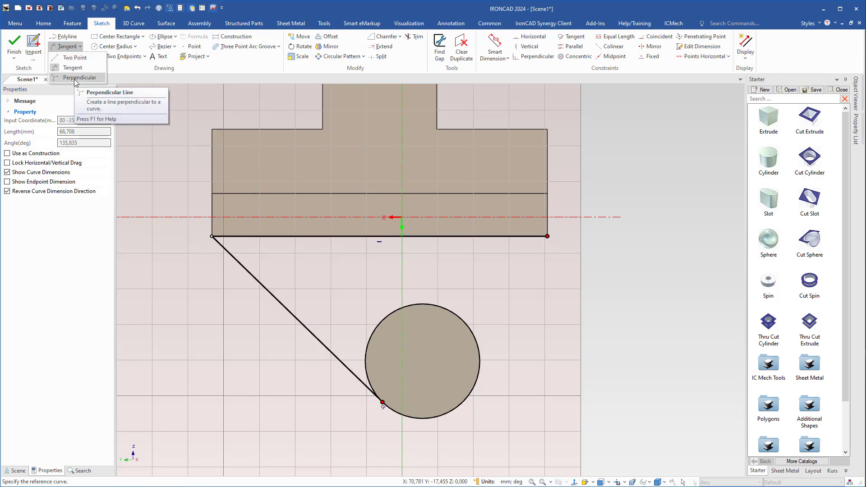
pyautogui.click(74, 78)
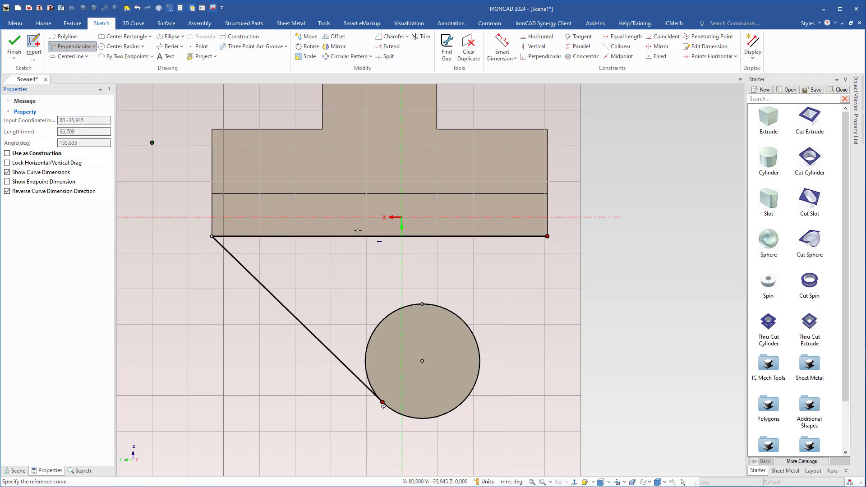
pyautogui.click(451, 237)
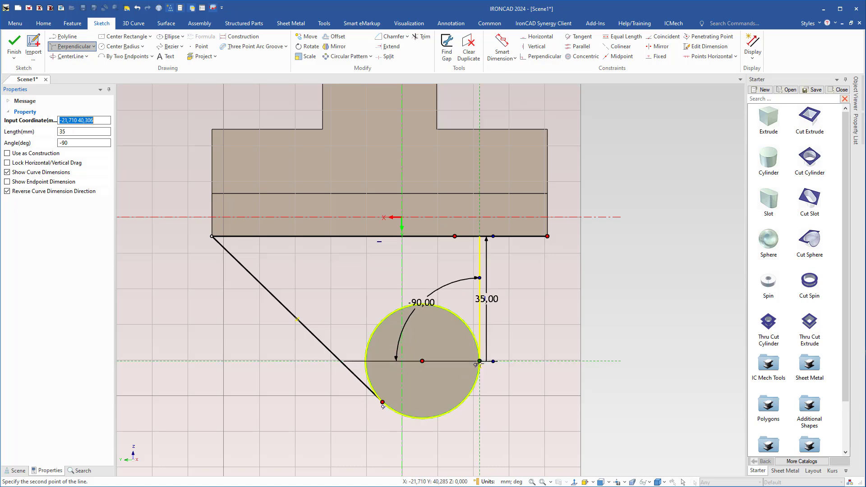
pyautogui.click(479, 361)
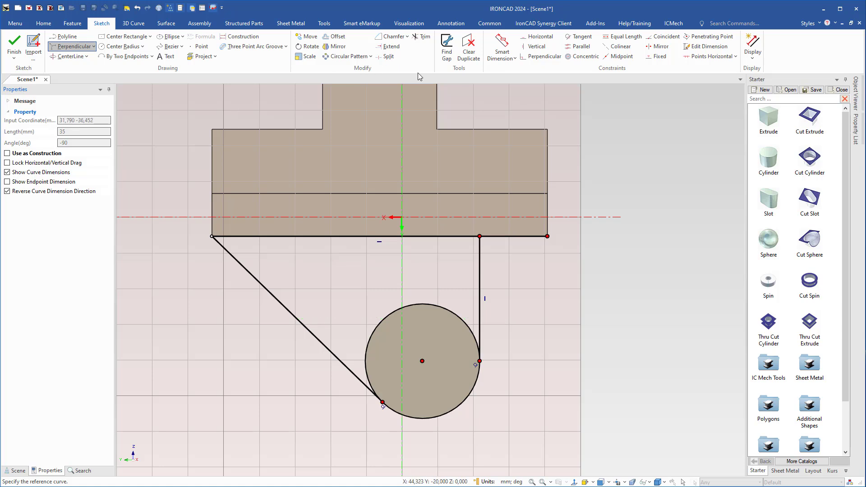
# Step: Trim the excess edge and circle segments to leave a closed web profile, and finish the cross-section
pyautogui.click(422, 37)
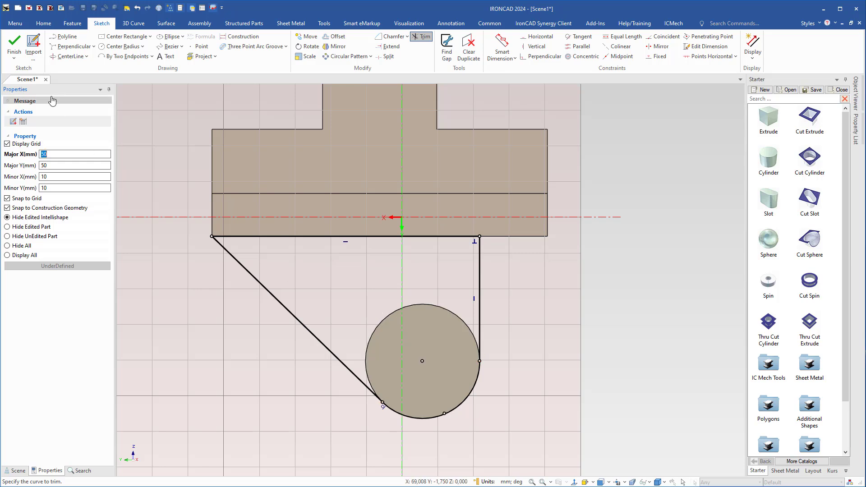
pyautogui.click(17, 46)
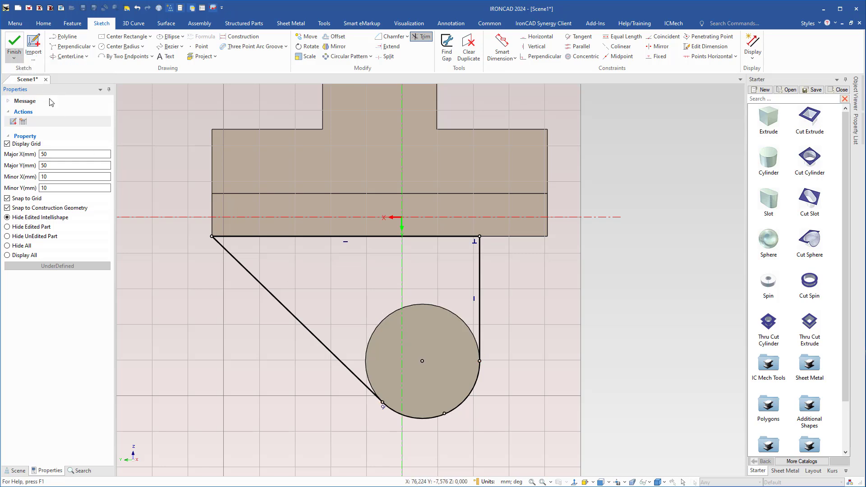
pyautogui.moveTo(285, 354)
pyautogui.mouseDown(button='middle')
pyautogui.moveTo(411, 307)
pyautogui.moveTo(323, 326)
pyautogui.moveTo(297, 306)
pyautogui.moveTo(269, 309)
pyautogui.moveTo(442, 324)
pyautogui.moveTo(363, 322)
pyautogui.moveTo(390, 318)
pyautogui.moveTo(387, 333)
pyautogui.moveTo(356, 318)
pyautogui.mouseUp(button='middle')
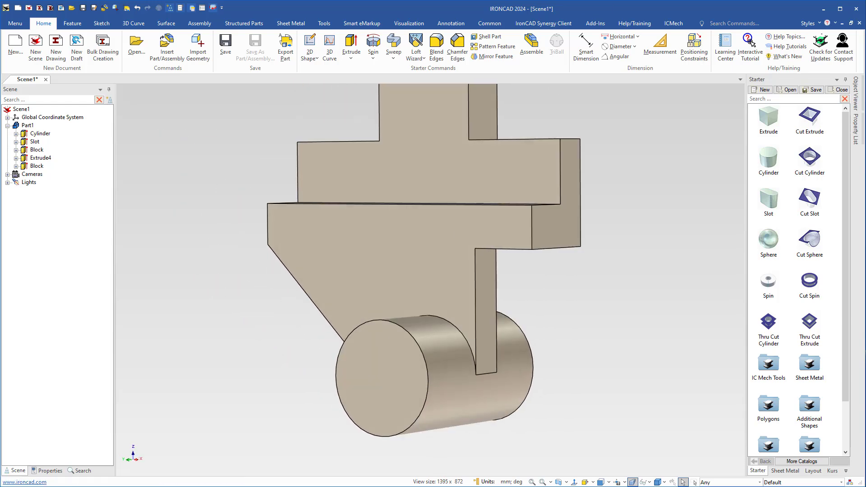
# Step: Consult the reference drawing, place an Extrude catalog shape on the ledge's end face and flip its extrude direction into the part
pyautogui.moveTo(865, 135); pyautogui.dragTo(221, 49)
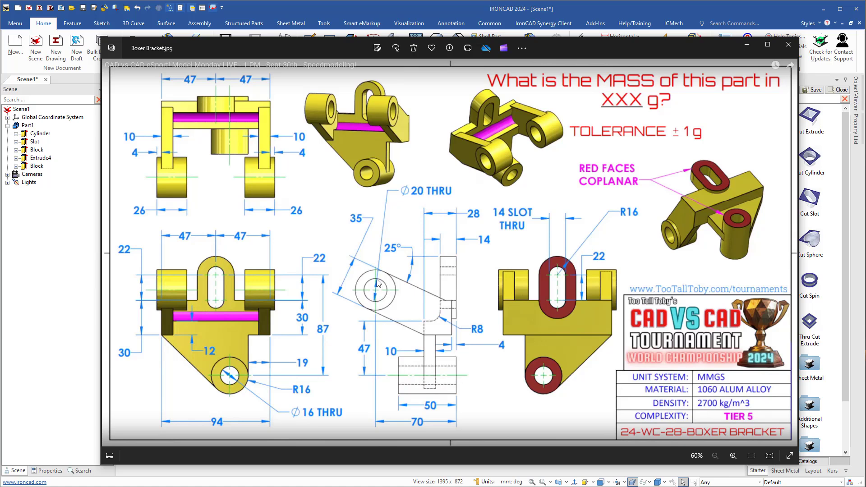
pyautogui.moveTo(297, 46); pyautogui.dragTo(865, 9)
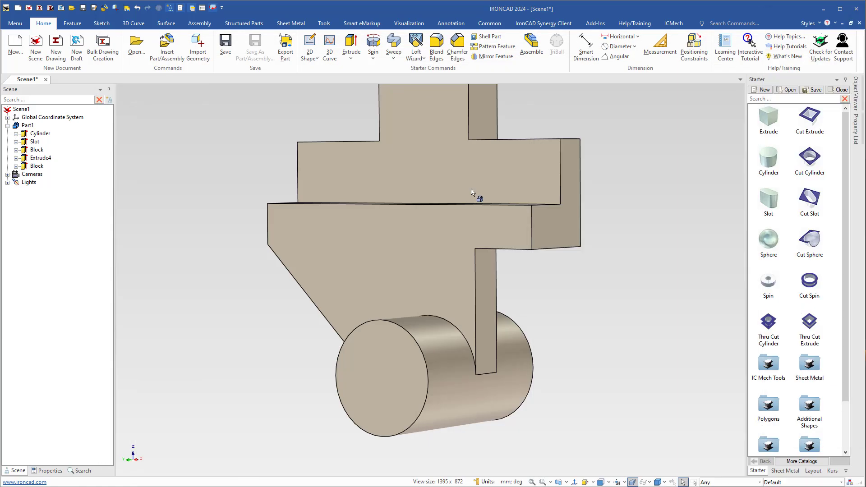
pyautogui.moveTo(348, 280); pyautogui.dragTo(326, 284, button='middle')
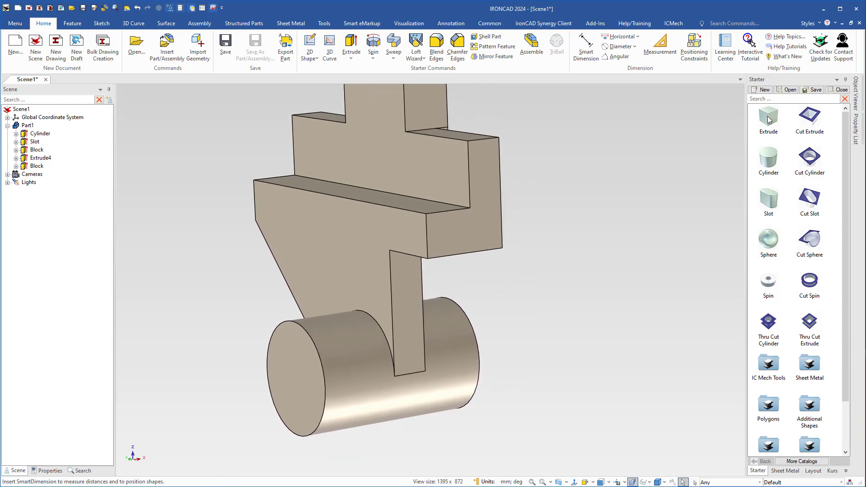
pyautogui.moveTo(769, 119); pyautogui.dragTo(456, 240)
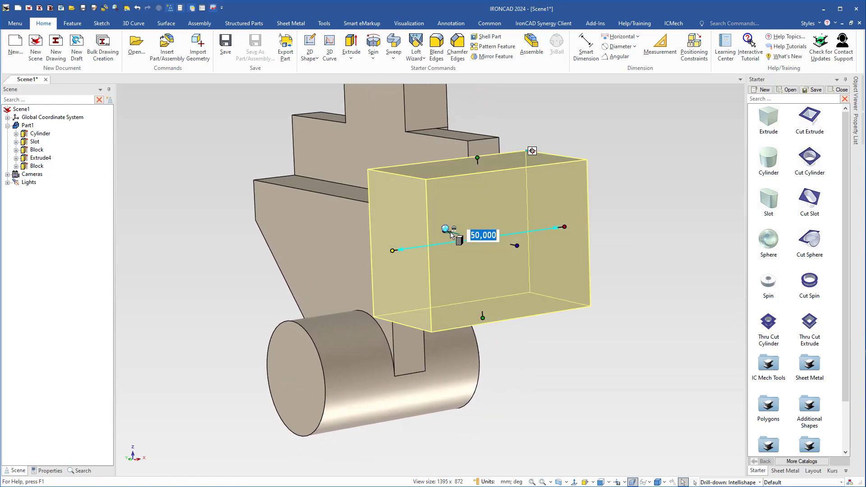
pyautogui.rightClick(466, 207)
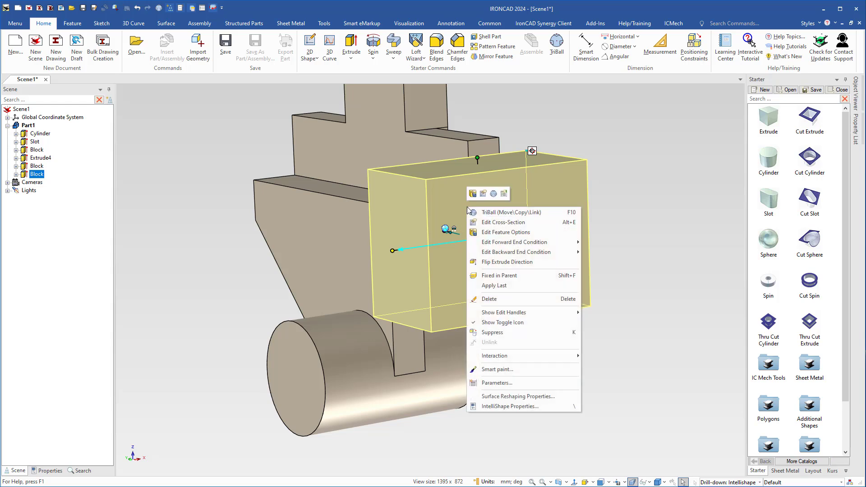
pyautogui.click(505, 262)
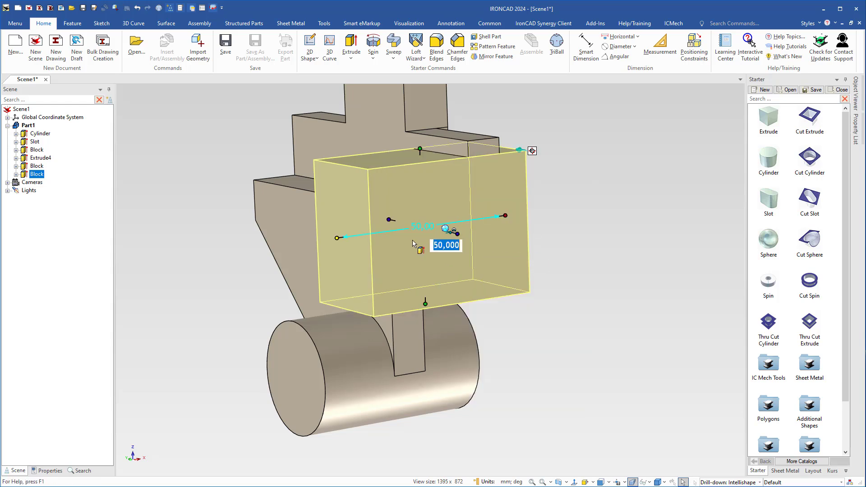
# Step: Set the extrusion depth of the new shape on the end face to 10 mm
pyautogui.click(390, 220)
pyautogui.write('10')
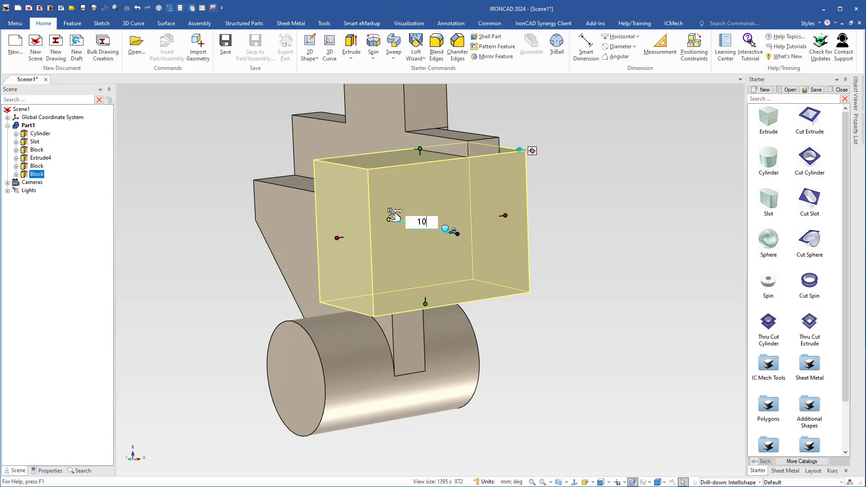
pyautogui.press('Return')
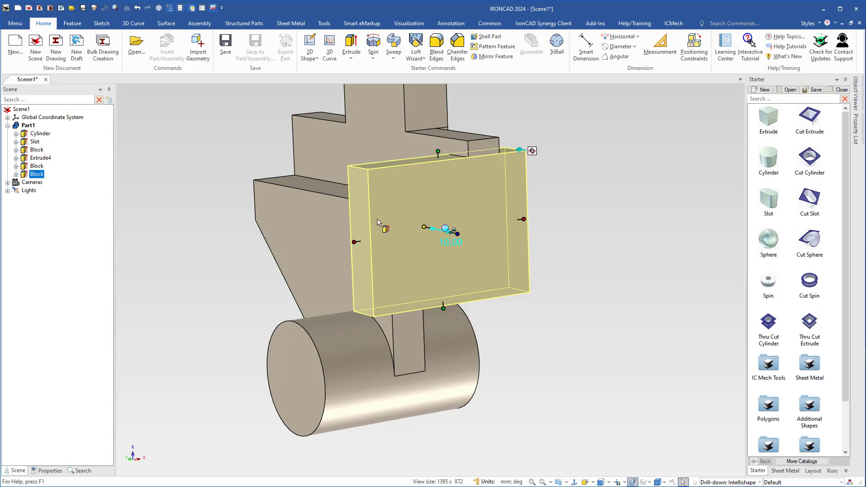
# Step: Edit the cross-section of the shape on the end face and delete its entire rectangular profile
pyautogui.rightClick(439, 198)
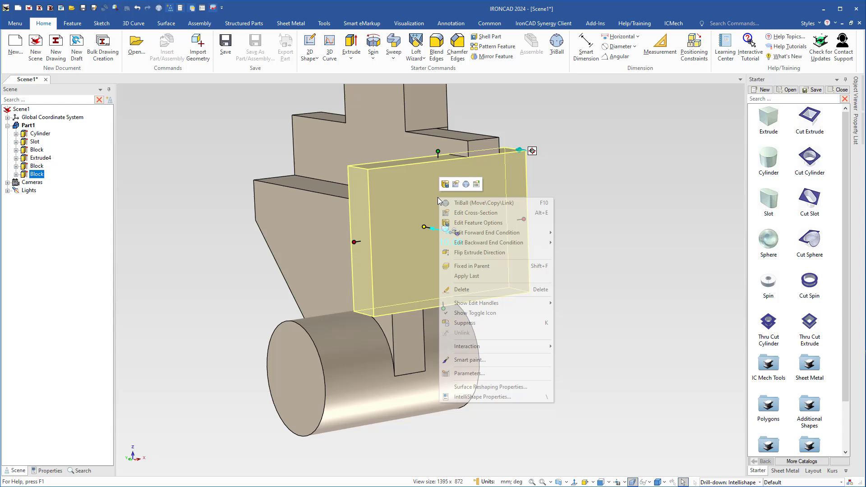
pyautogui.click(469, 213)
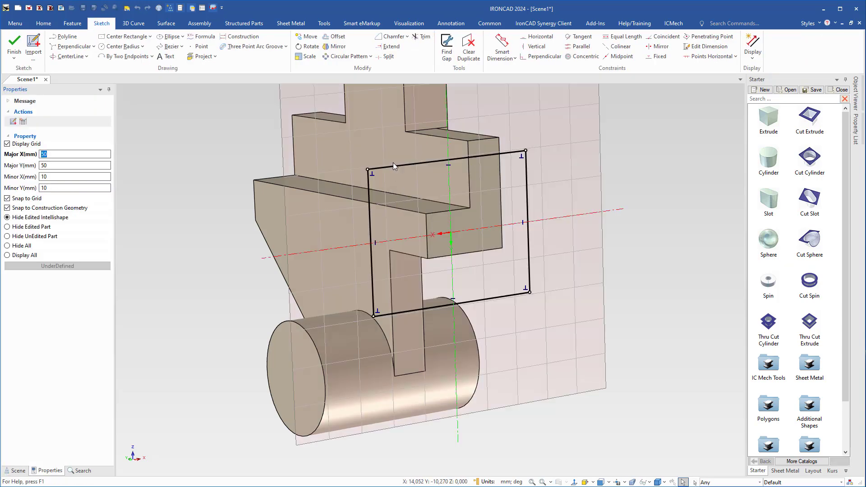
pyautogui.click(390, 177)
pyautogui.doubleClick(391, 176)
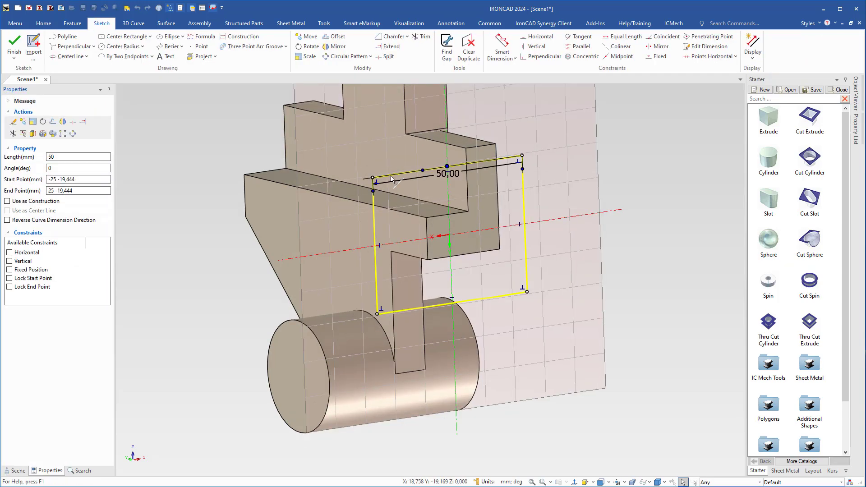
pyautogui.press('Delete')
# Step: Look straight at the sketch plane and project the end face's upper, 30 mm rear and 24 mm lower edges into the sketch
pyautogui.press('F7')
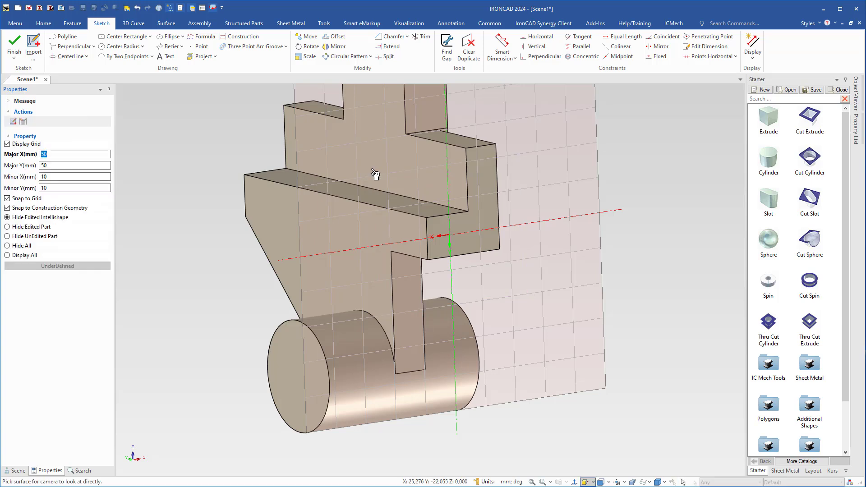
pyautogui.click(432, 241)
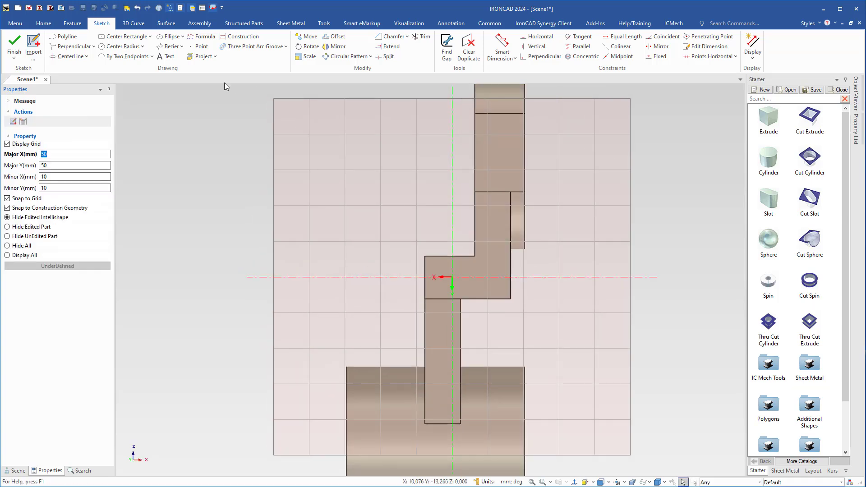
pyautogui.click(201, 56)
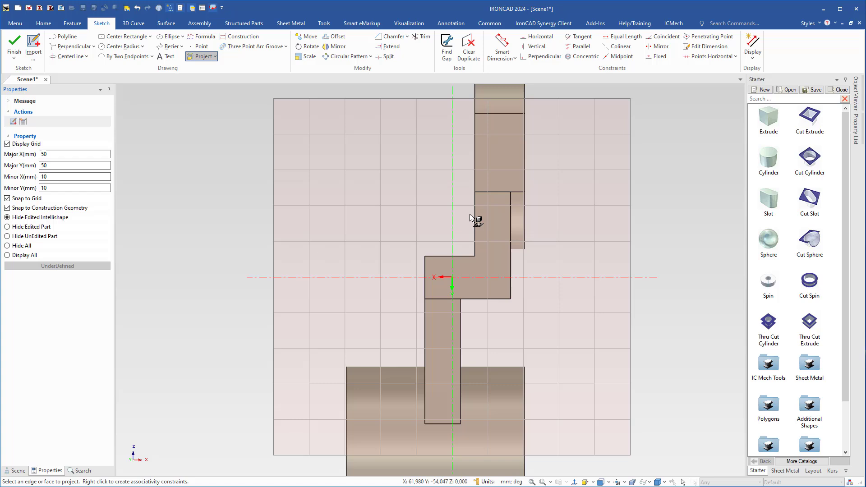
pyautogui.click(486, 193)
pyautogui.click(511, 243)
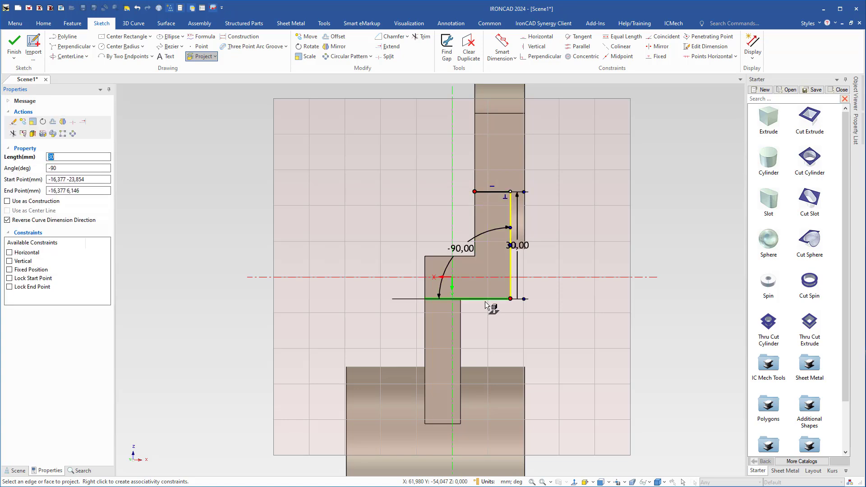
pyautogui.click(486, 298)
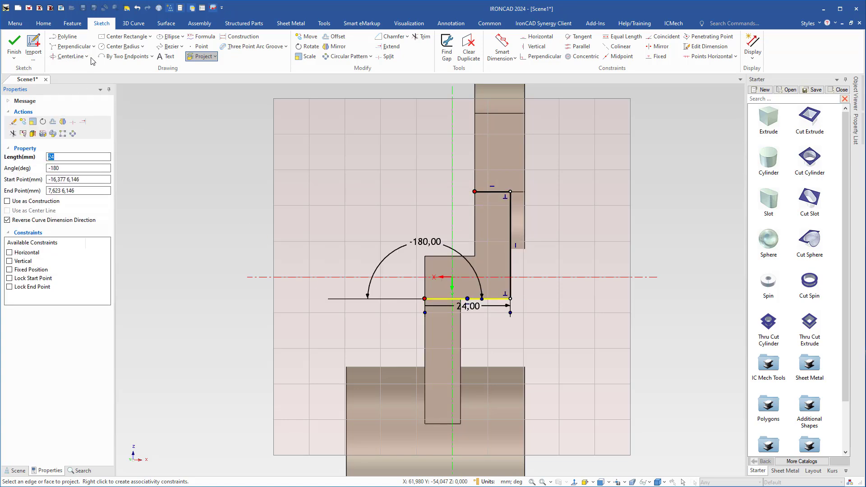
# Step: Draw a two-point line about 78 mm long at a slope of -25 from the free end of the projected lower edge
pyautogui.click(93, 46)
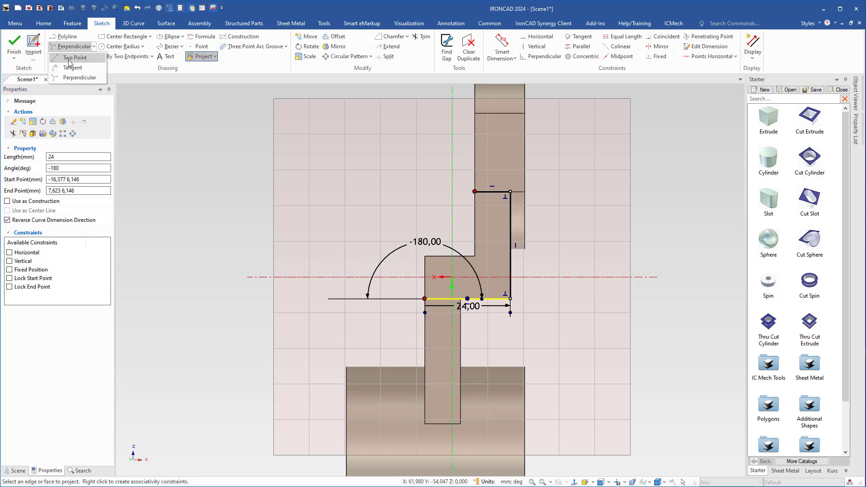
pyautogui.click(72, 57)
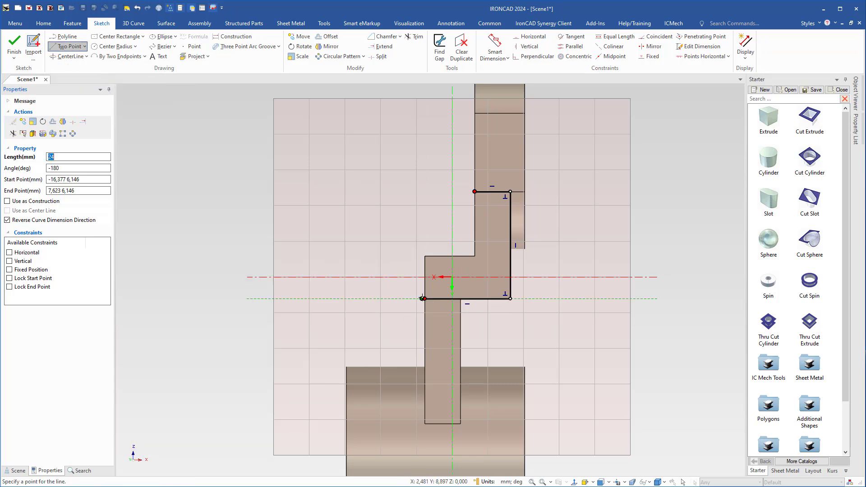
pyautogui.click(423, 298)
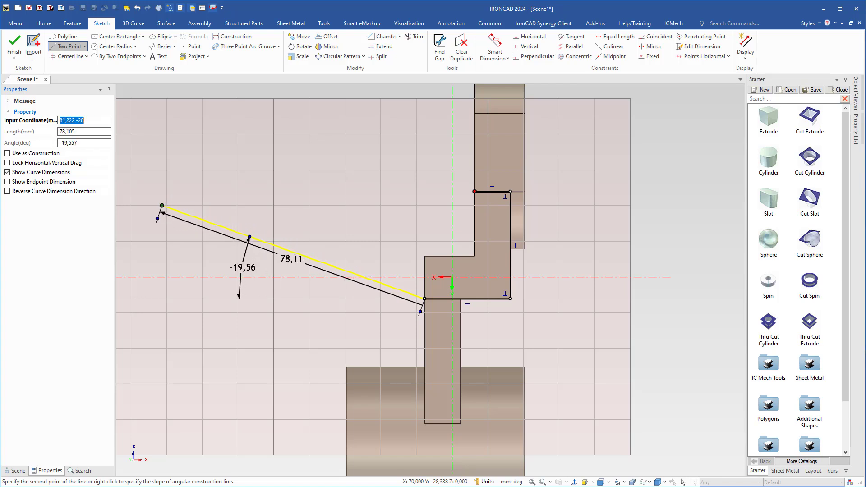
pyautogui.click(163, 206)
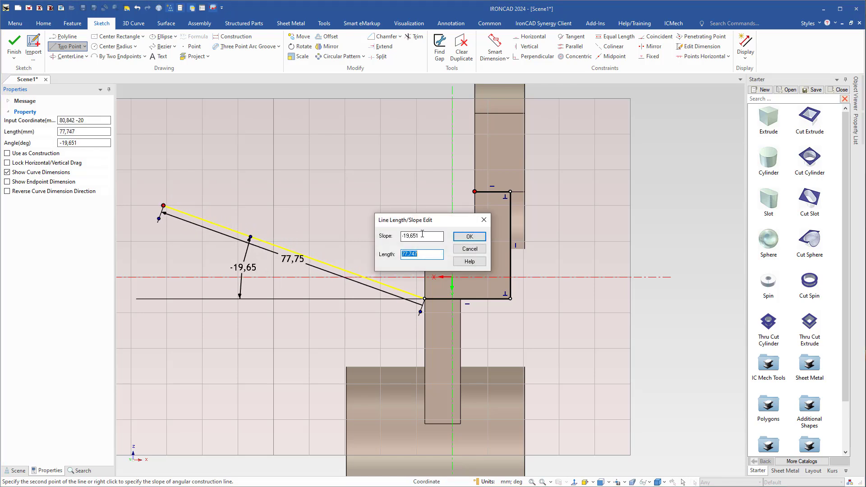
pyautogui.doubleClick(422, 235)
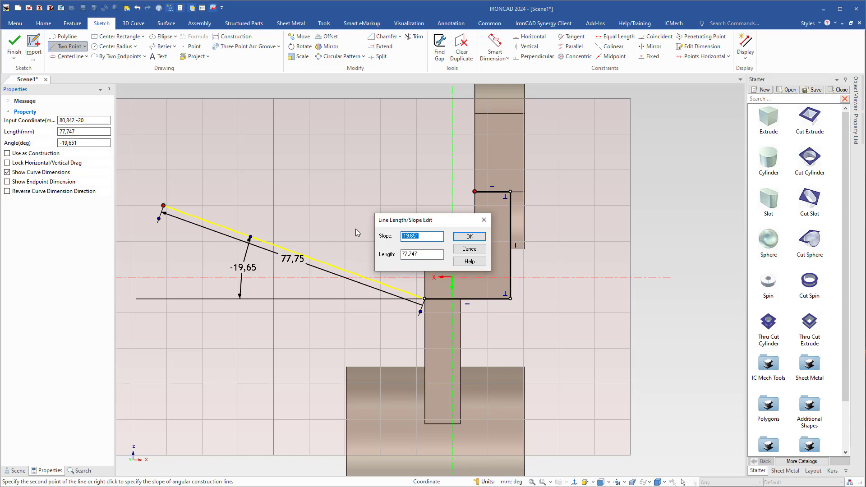
pyautogui.write('-25')
pyautogui.press('Return')
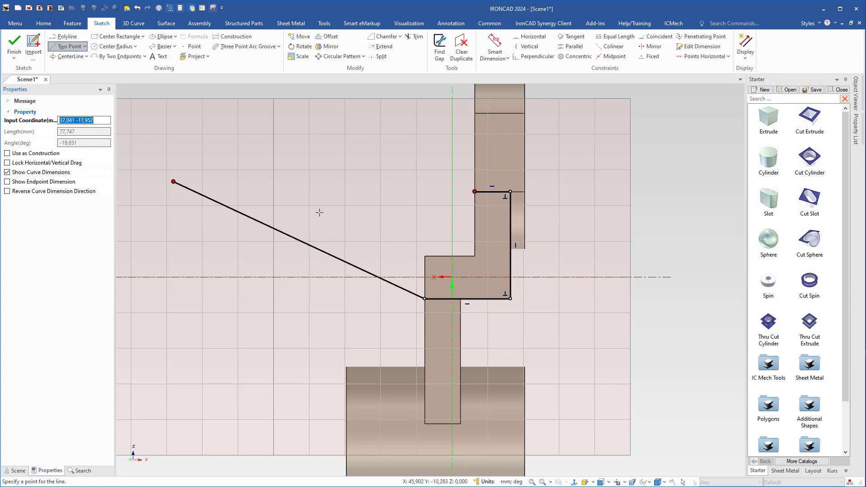
pyautogui.press('Escape')
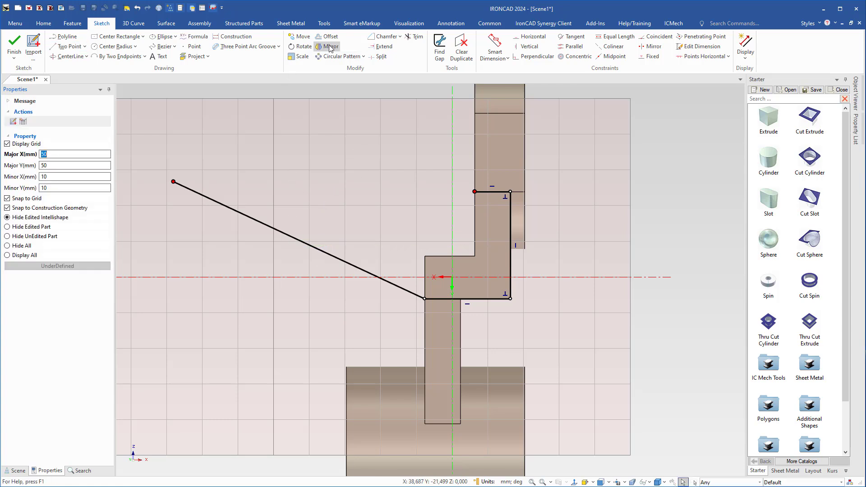
# Step: Offset the slanted line upward by 35/2 mm in two copies without offset constraint, and extend the farther copy to the projected upper edge
pyautogui.click(327, 37)
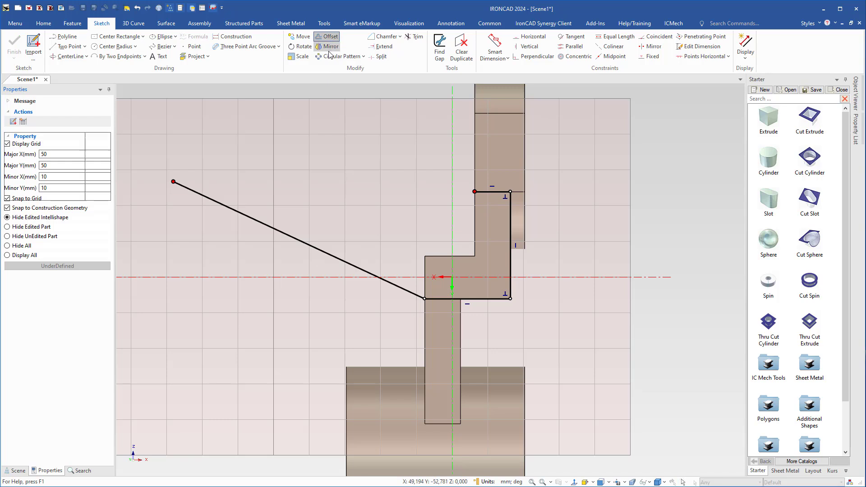
pyautogui.click(277, 231)
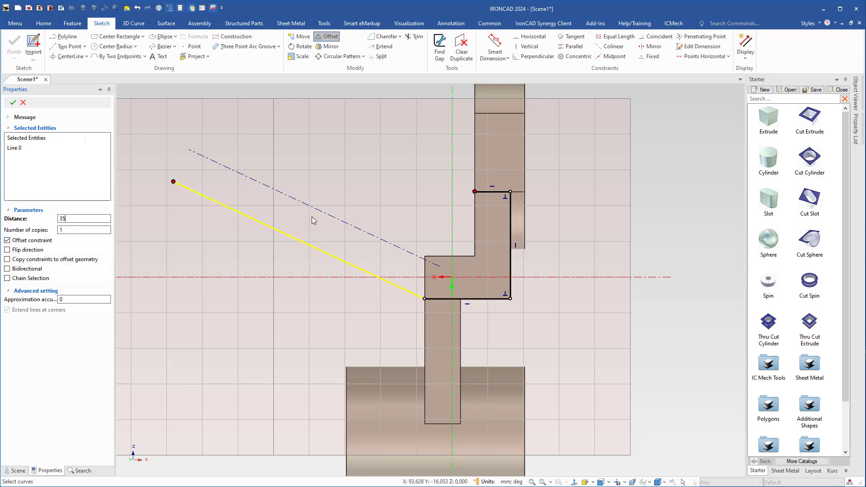
pyautogui.click(80, 230)
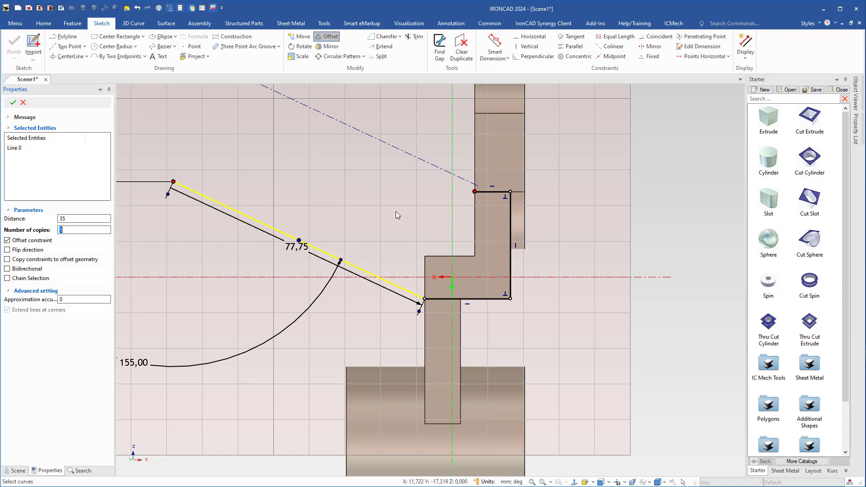
pyautogui.click(67, 218)
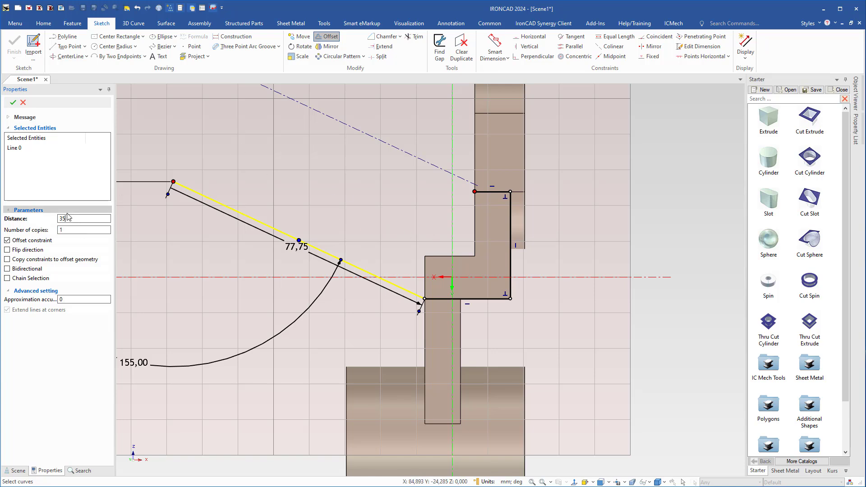
pyautogui.write('/2')
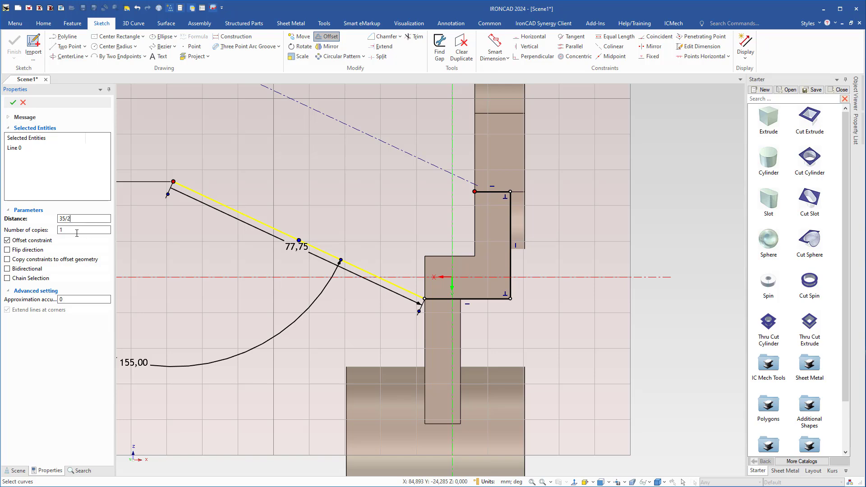
pyautogui.click(76, 231)
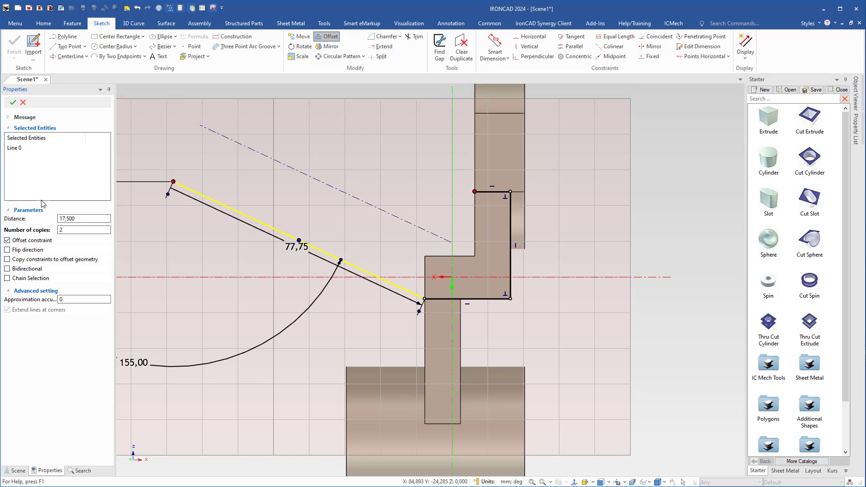
pyautogui.press('Tab')
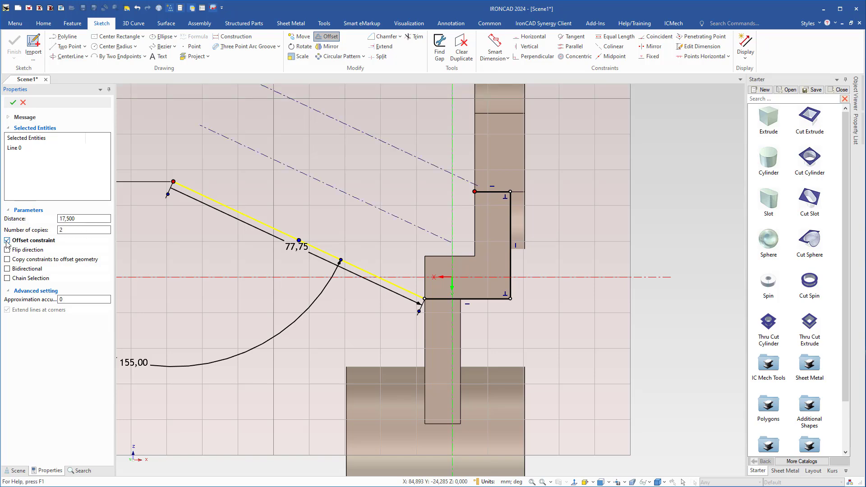
pyautogui.click(7, 242)
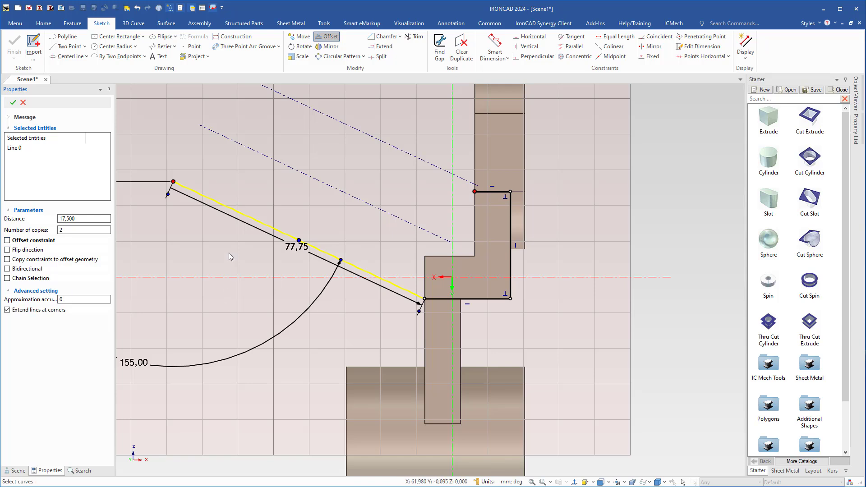
pyautogui.click(12, 104)
pyautogui.click(391, 47)
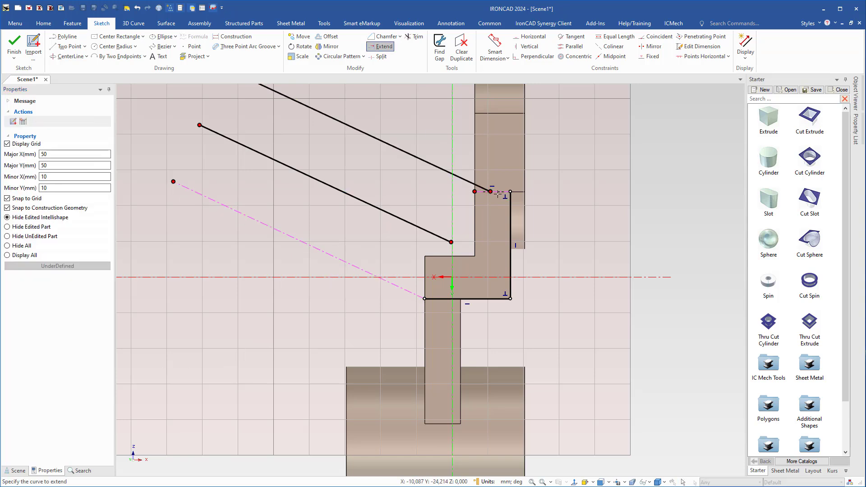
# Step: Draw a polyline from the lower cylinder's rear edge at axis height: 70 mm horizontal, then about 80 mm vertical past the middle slanted line
pyautogui.moveTo(314, 247); pyautogui.dragTo(340, 282, button='middle')
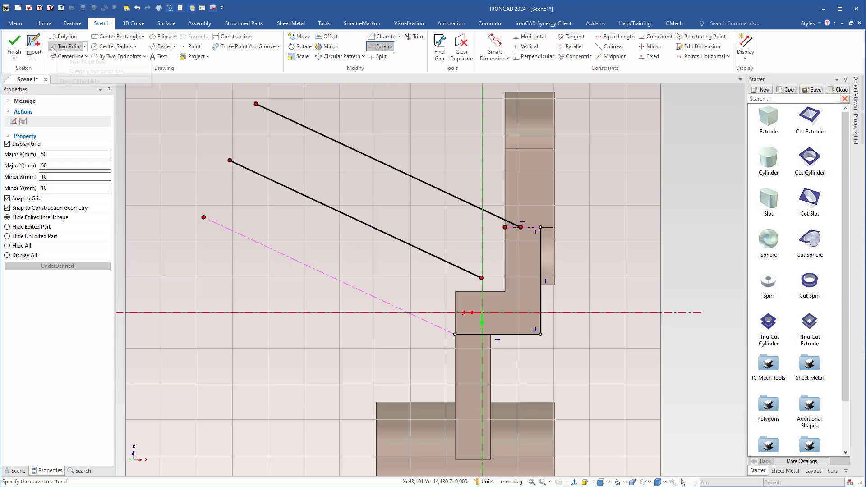
pyautogui.click(65, 36)
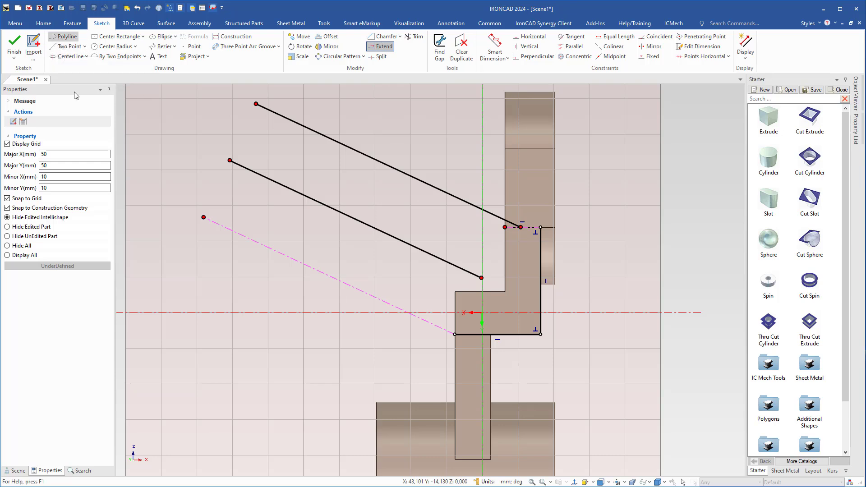
pyautogui.moveTo(265, 297); pyautogui.dragTo(236, 195, button='middle')
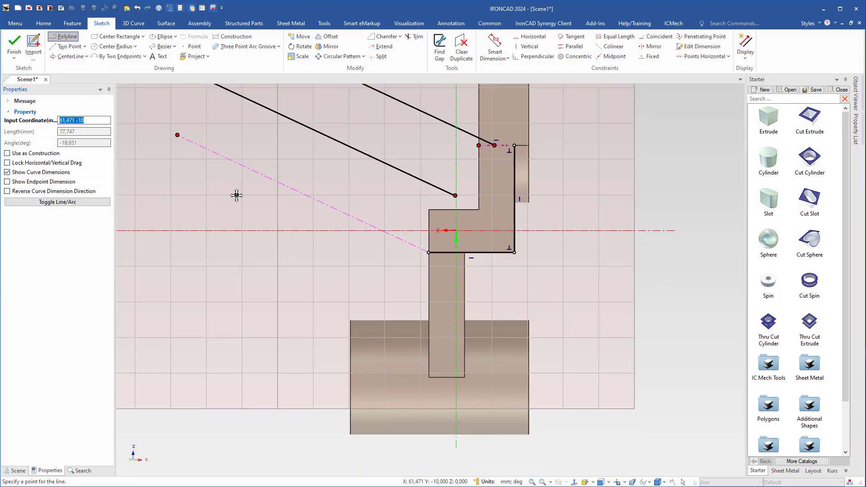
pyautogui.click(528, 377)
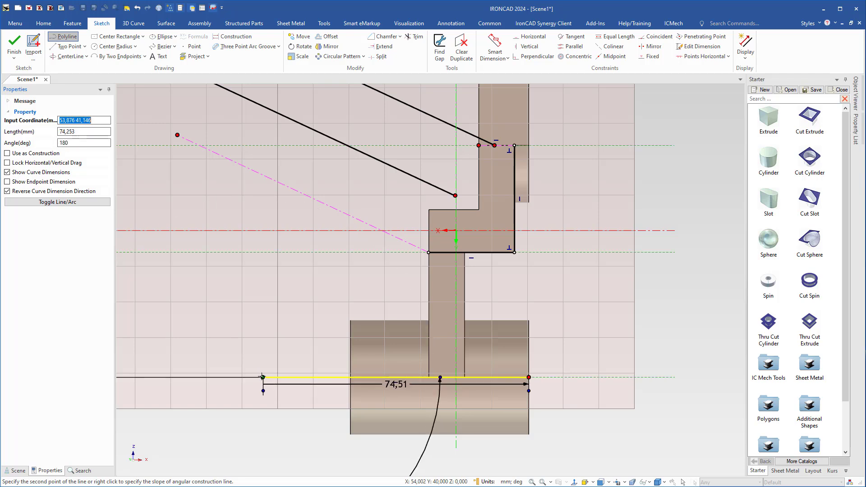
pyautogui.rightClick(258, 377)
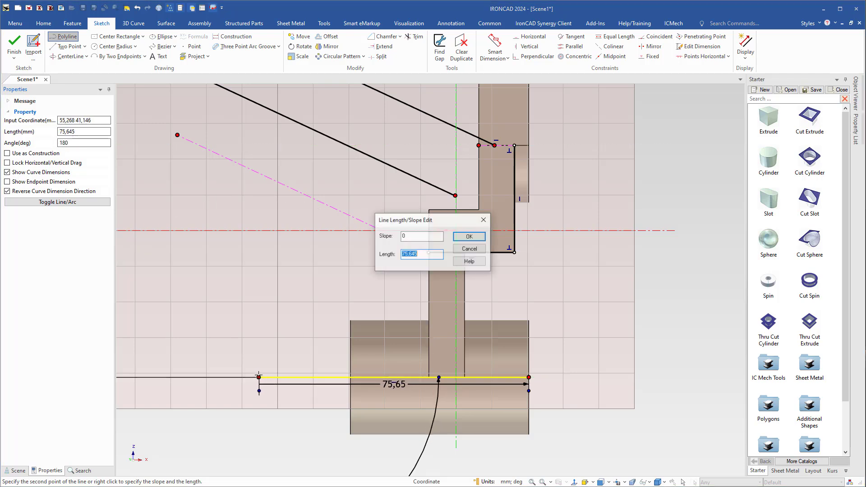
pyautogui.write('70')
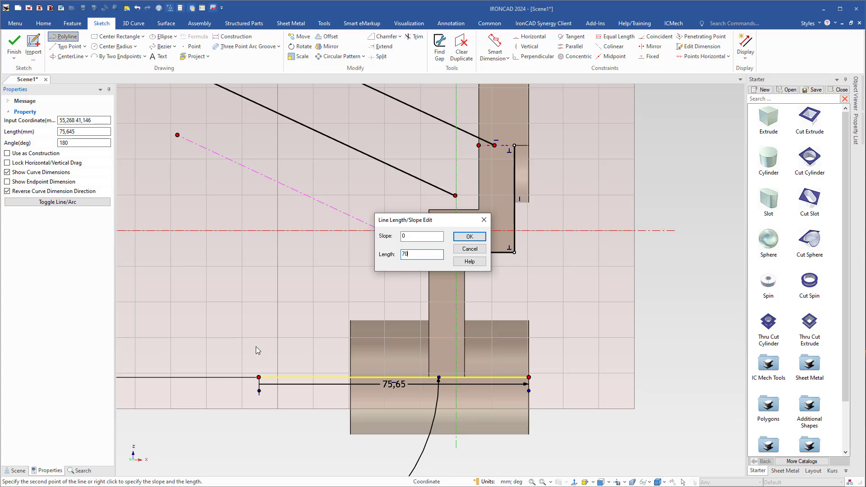
pyautogui.press('Return')
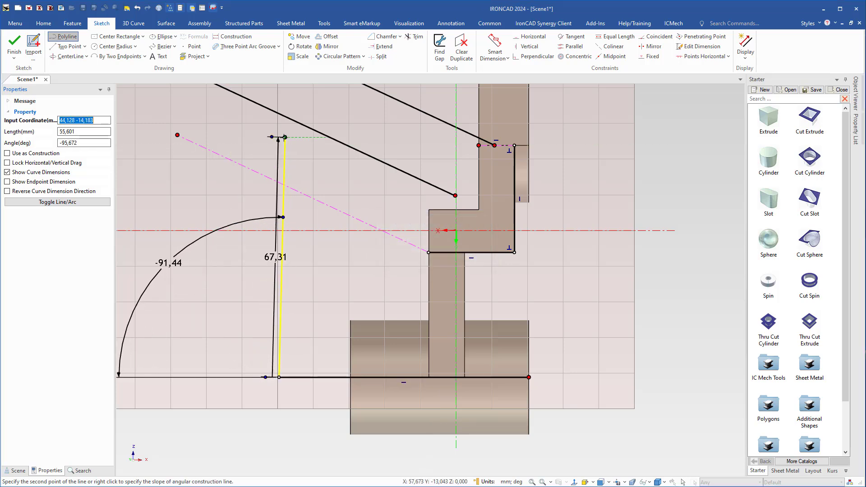
pyautogui.scroll(2, 291, 192)
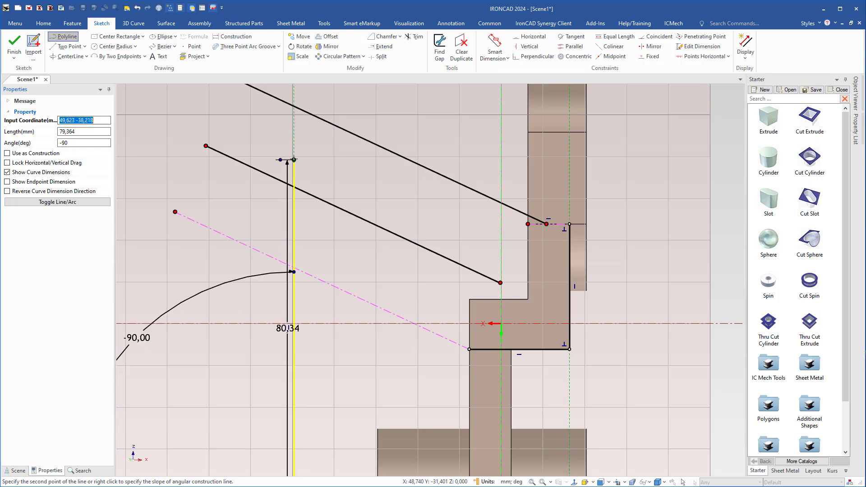
pyautogui.click(294, 157)
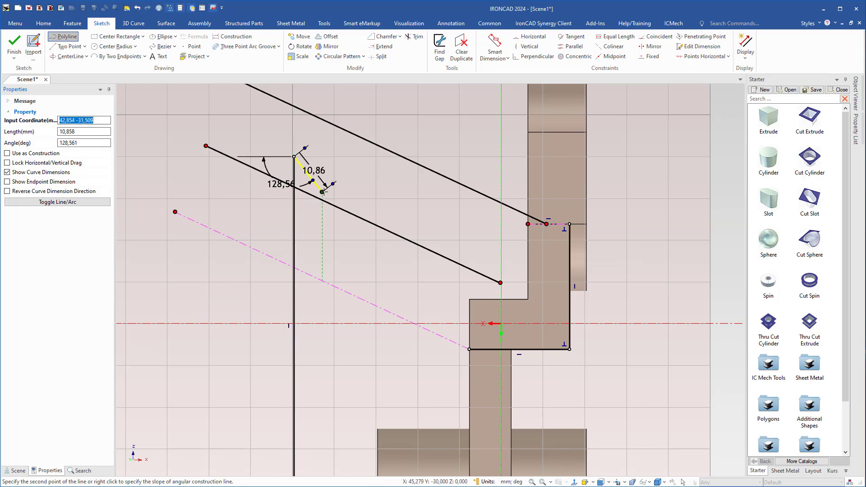
pyautogui.press('Escape')
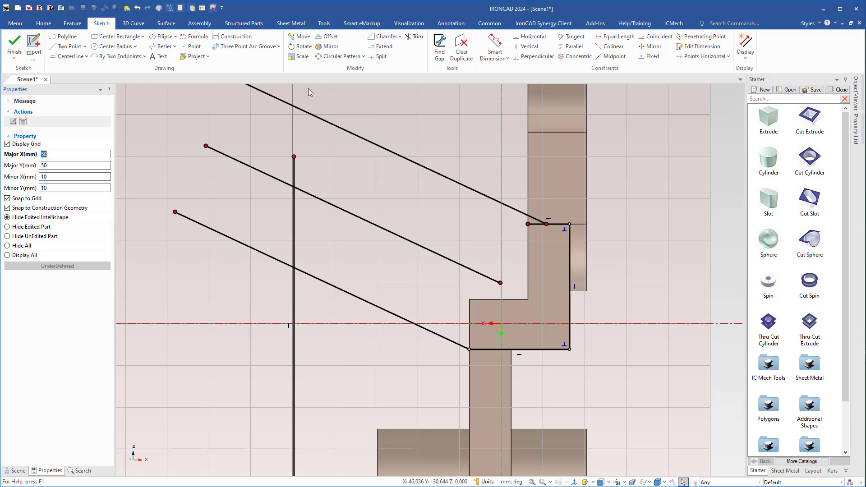
# Step: Draw a perpendicular to the middle slanted line where the vertical crosses it, about 21 mm past the lowest line, and extend it to the uppermost
pyautogui.click(85, 48)
pyautogui.click(67, 79)
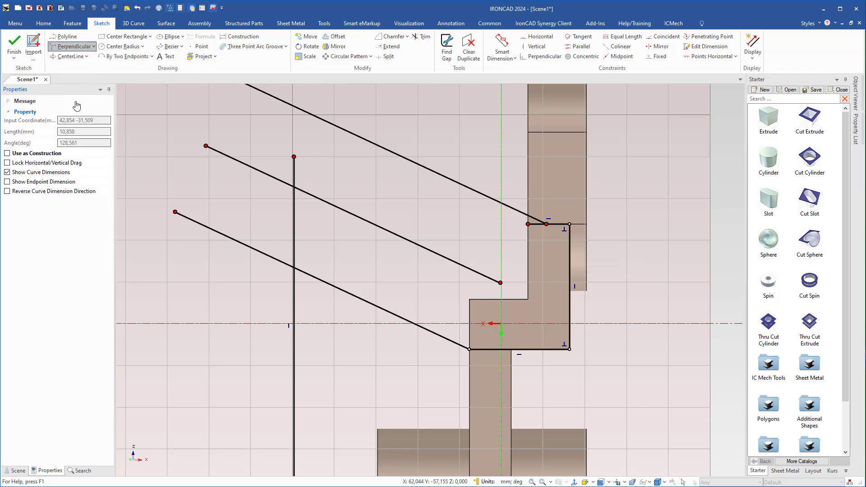
pyautogui.click(255, 168)
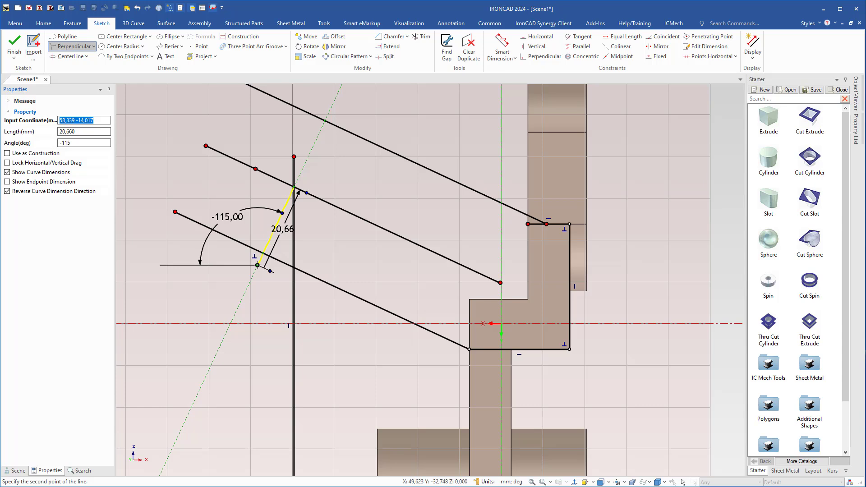
pyautogui.click(257, 265)
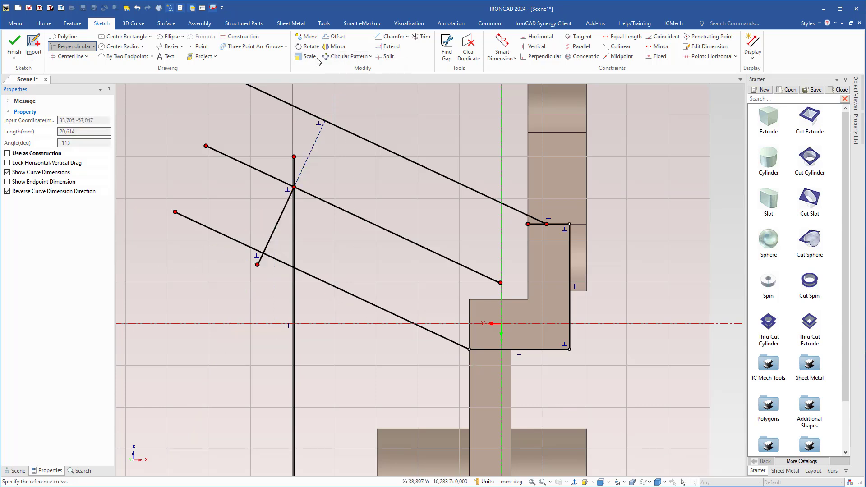
pyautogui.click(388, 46)
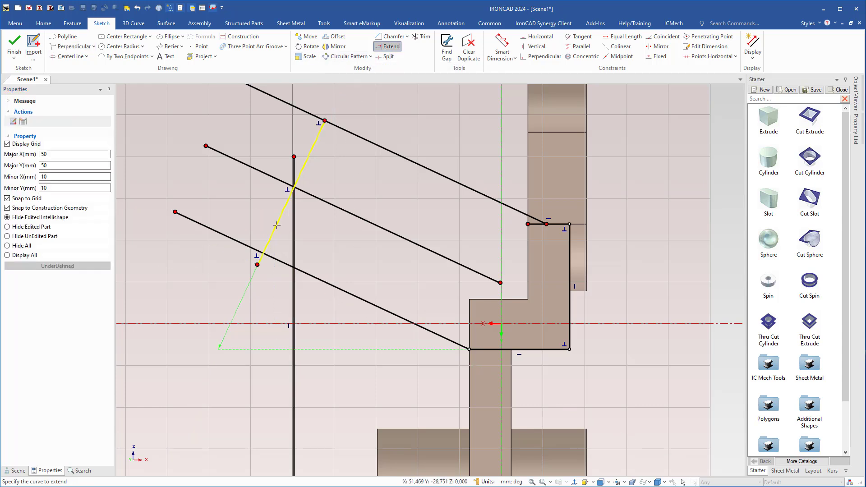
# Step: Trim the slanted lines beyond the perpendicular, its lower overhang, both outer portions of the vertical line, and the entire 70 mm horizontal line
pyautogui.scroll(-2, 402, 211)
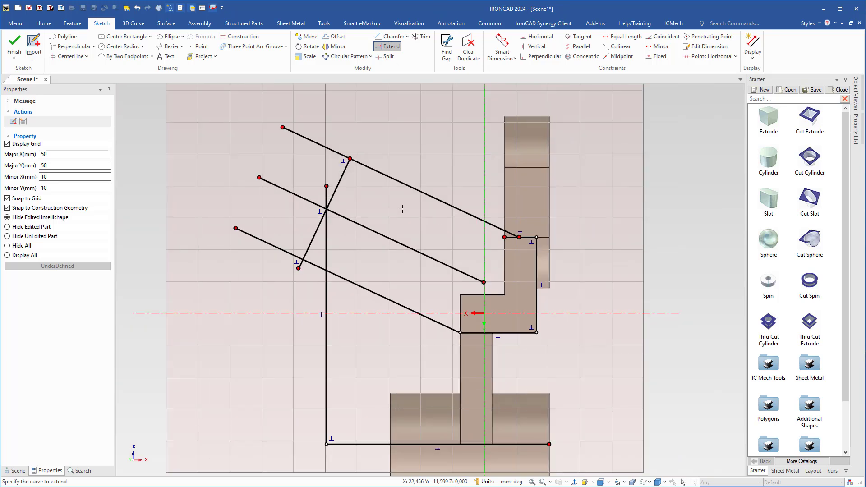
pyautogui.click(425, 36)
pyautogui.click(316, 143)
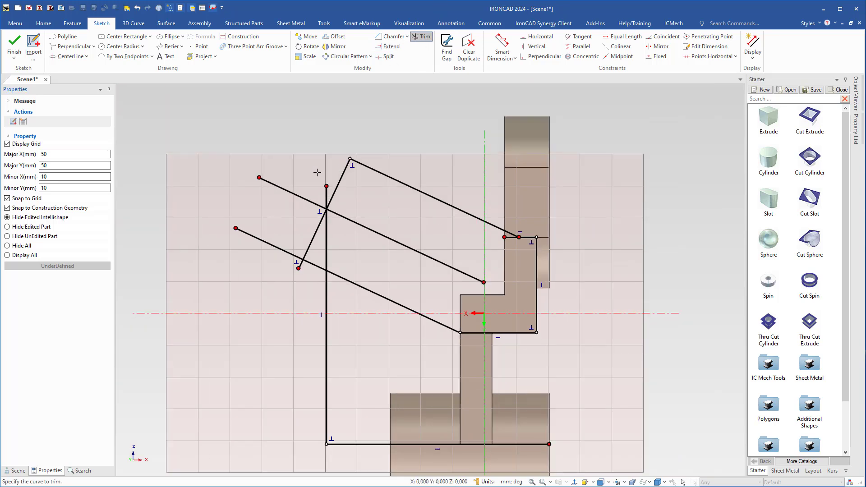
pyautogui.click(325, 190)
pyautogui.click(303, 198)
pyautogui.click(272, 246)
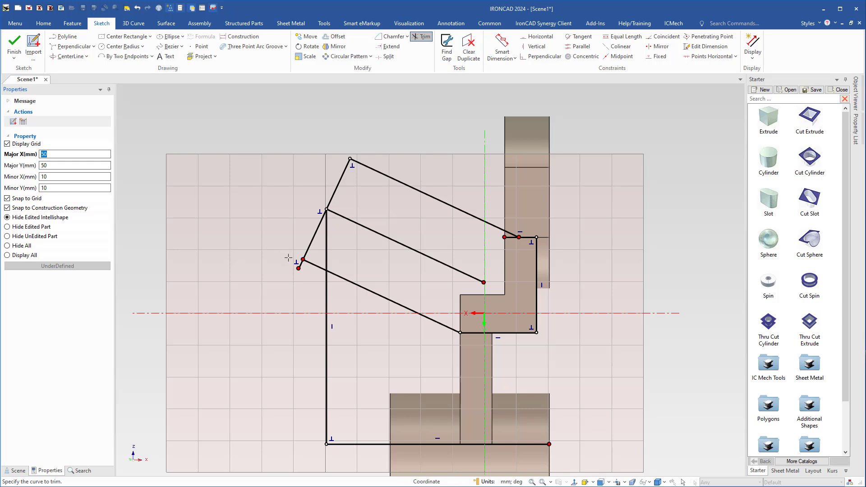
pyautogui.click(300, 264)
pyautogui.click(326, 374)
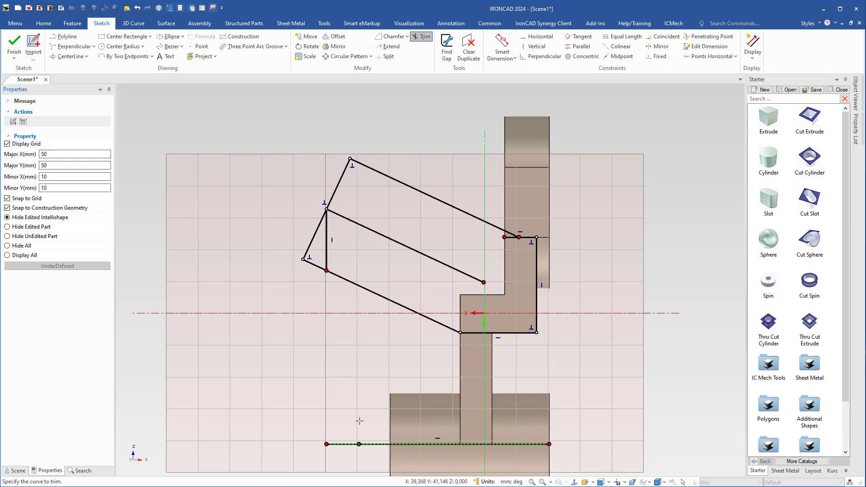
pyautogui.click(356, 445)
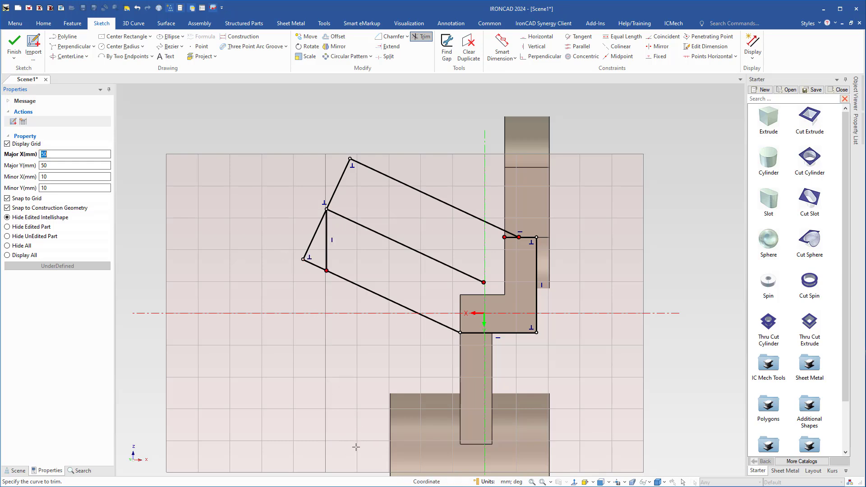
# Step: Trim the middle slanted line and the upper edge's stub beyond the top slanted line, and finish the block's cross-section
pyautogui.click(365, 229)
pyautogui.scroll(4, 388, 244)
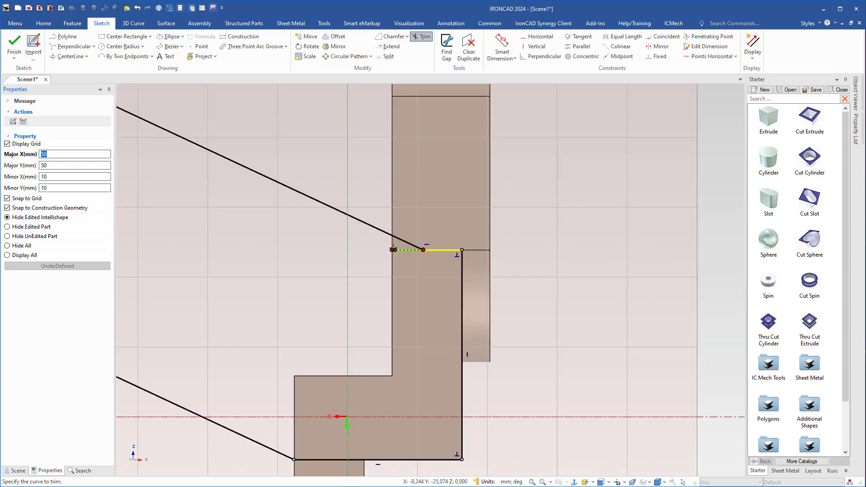
pyautogui.press('Escape')
pyautogui.scroll(-5, 316, 167)
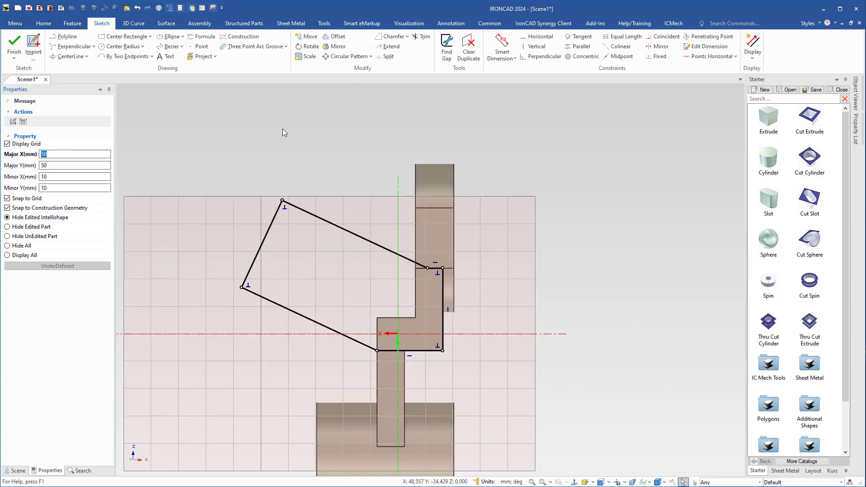
pyautogui.click(14, 44)
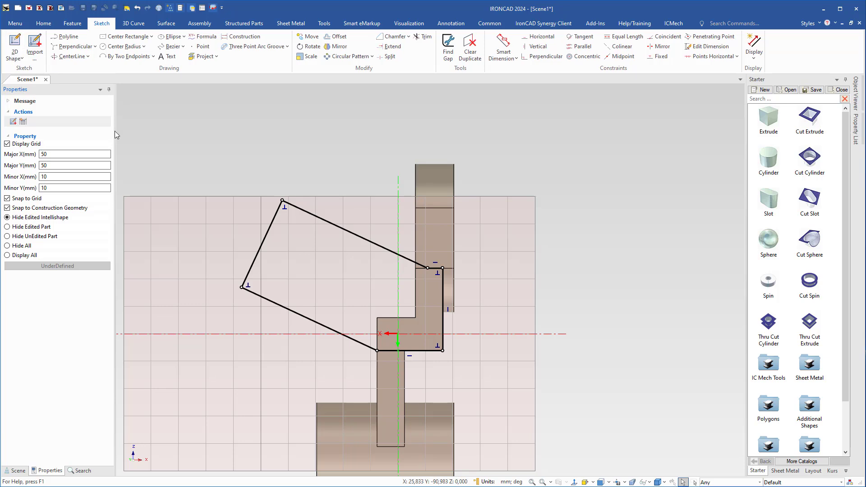
pyautogui.moveTo(256, 354); pyautogui.dragTo(272, 337, button='middle')
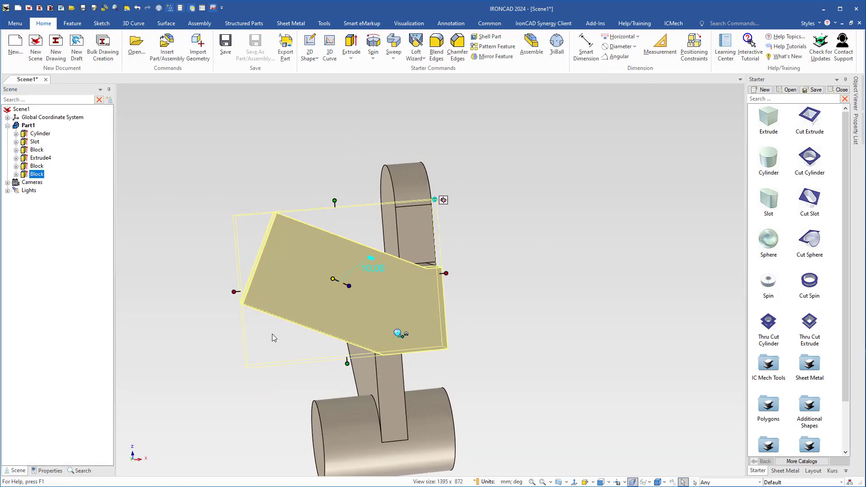
pyautogui.click(569, 240)
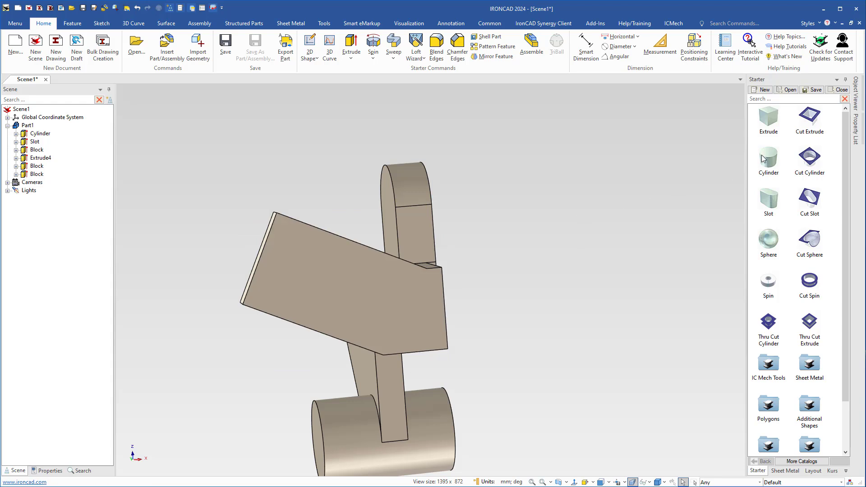
# Step: Add a catalog cylinder at the midpoint of the arm's slanted end edge and flip its extrusion direction
pyautogui.moveTo(763, 158); pyautogui.dragTo(263, 260)
pyautogui.moveTo(293, 271)
pyautogui.mouseDown(button='middle')
pyautogui.moveTo(344, 304)
pyautogui.moveTo(339, 333)
pyautogui.moveTo(305, 270)
pyautogui.mouseUp(button='middle')
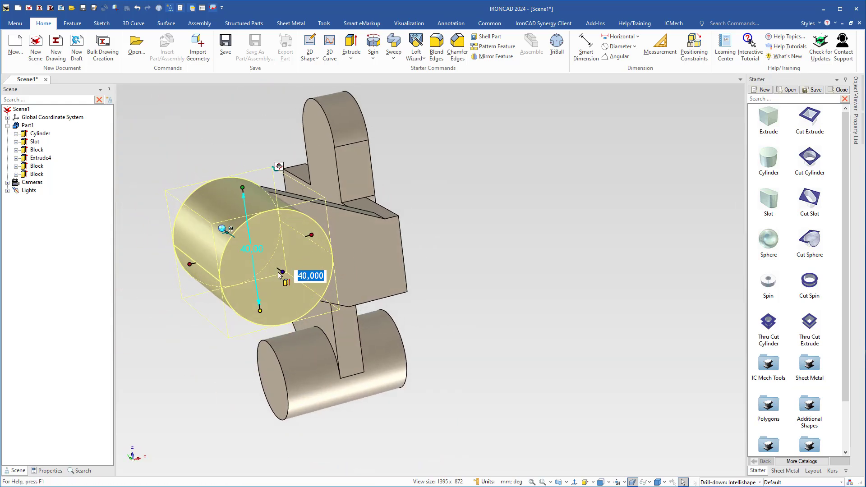
pyautogui.rightClick(279, 254)
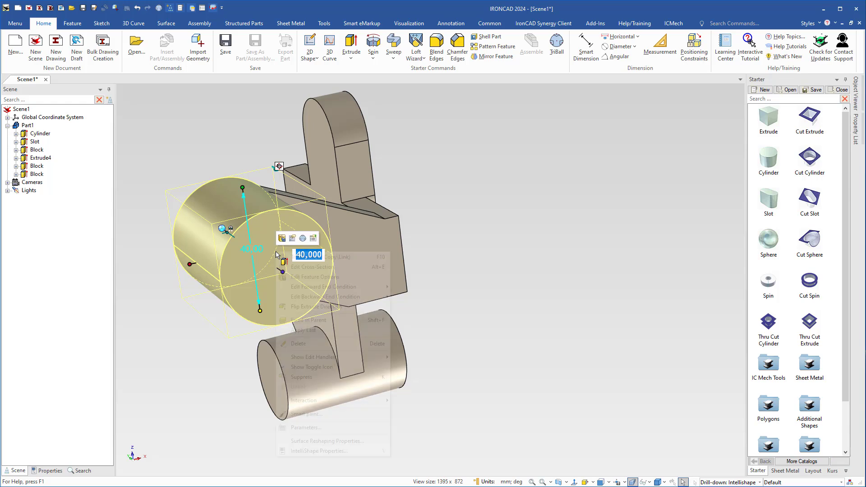
pyautogui.click(303, 308)
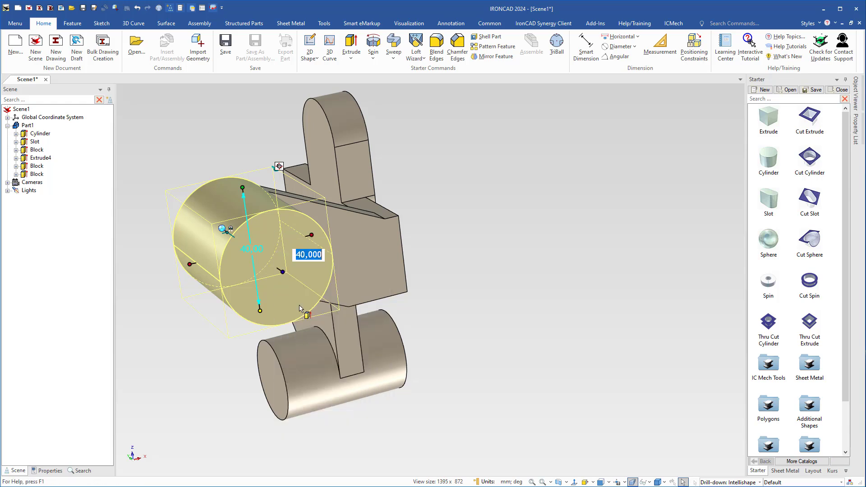
# Step: Set the new cylinder's outer end face 4 mm beyond the arm's outer side face
pyautogui.rightClick(237, 233)
pyautogui.click(273, 352)
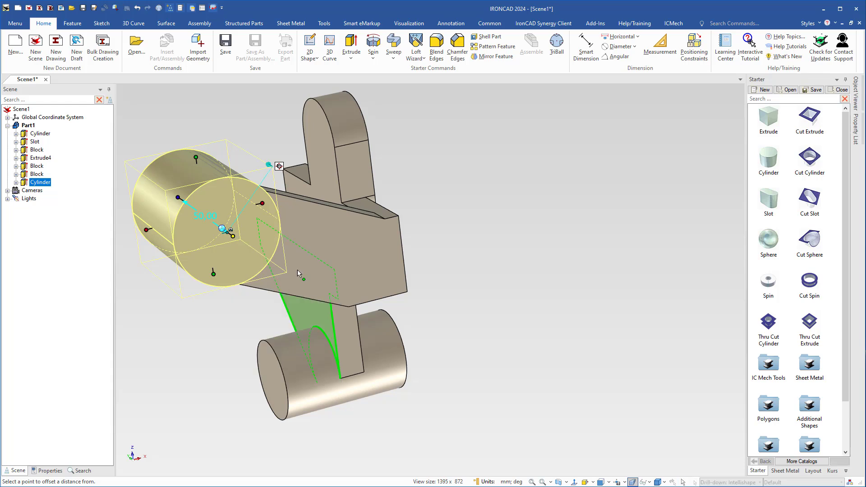
pyautogui.click(292, 235)
pyautogui.write('4')
pyautogui.press('Return')
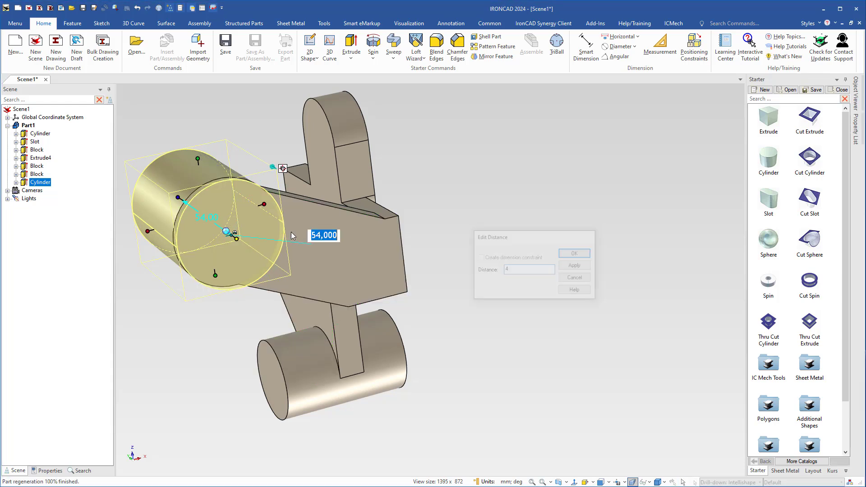
# Step: Set the new cylinder's length to 26 mm, measured from its outer end, and its diameter to 35 mm
pyautogui.moveTo(119, 254); pyautogui.dragTo(243, 277, button='middle')
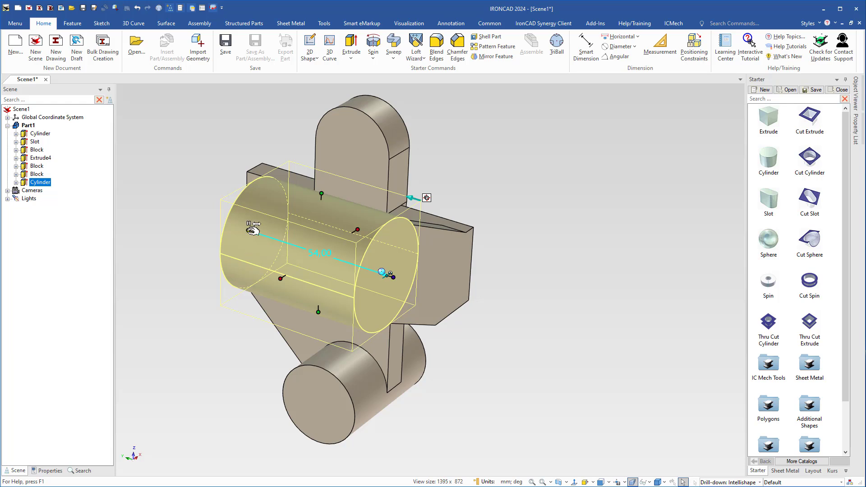
pyautogui.write('6')
pyautogui.press('Return')
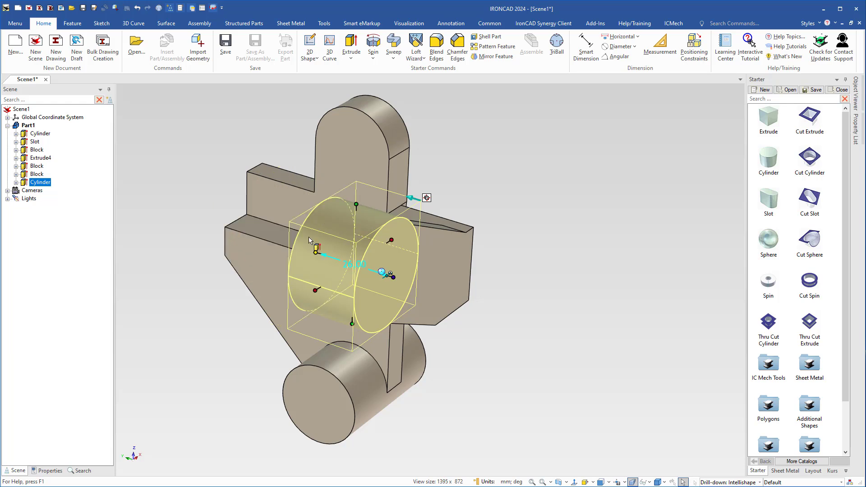
pyautogui.click(361, 204)
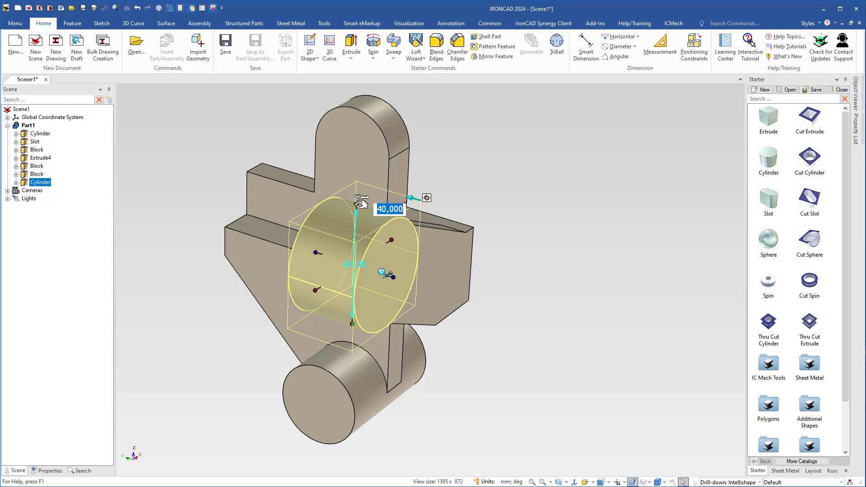
pyautogui.write('35')
pyautogui.press('Return')
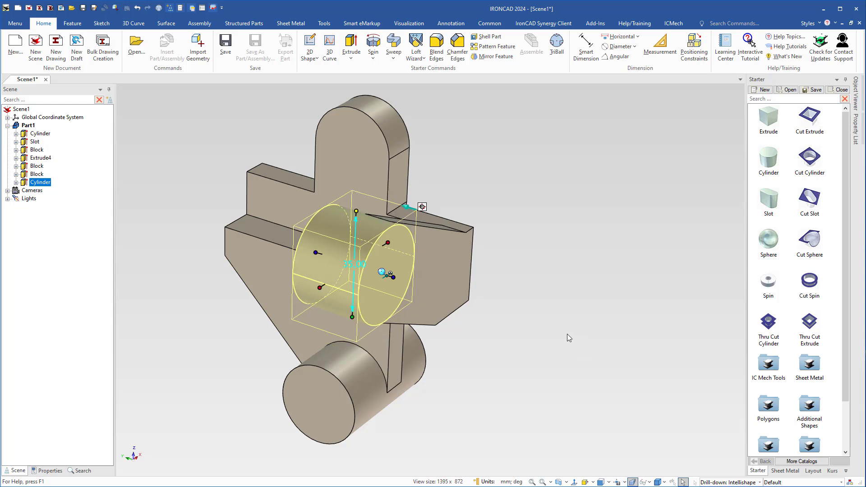
pyautogui.click(567, 334)
# Step: Select the arm block and its cylinder together and relocate only their TriBall to the centre of the upper lug's rounded end
pyautogui.moveTo(393, 270); pyautogui.dragTo(391, 235, button='middle')
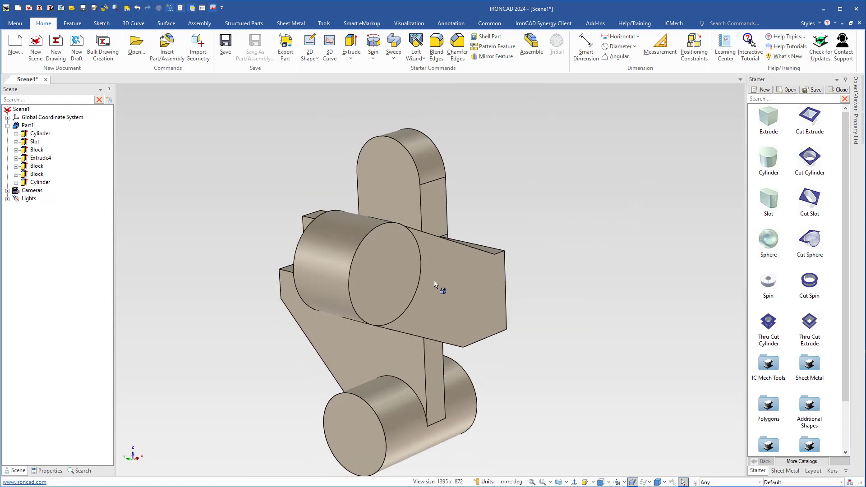
pyautogui.moveTo(436, 284); pyautogui.dragTo(383, 261, button='middle')
pyautogui.click(380, 277)
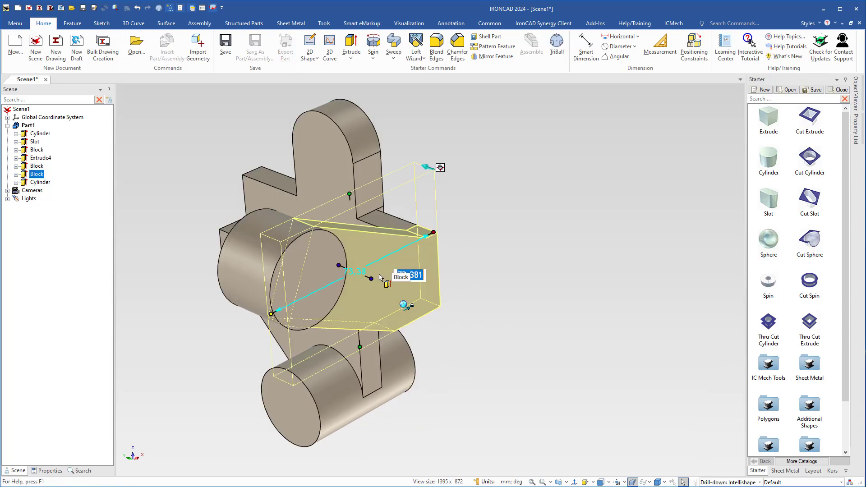
pyautogui.keyDown('shift'); pyautogui.click(379, 280); pyautogui.keyUp('shift')
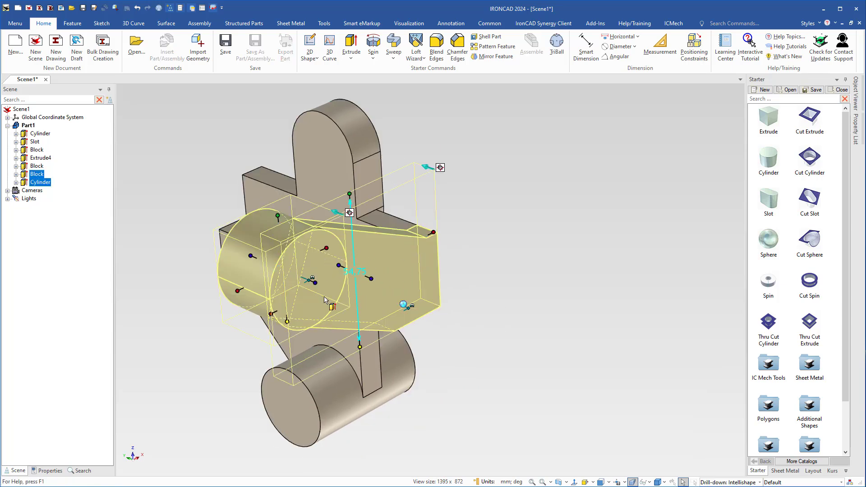
pyautogui.press('F10')
pyautogui.press('space')
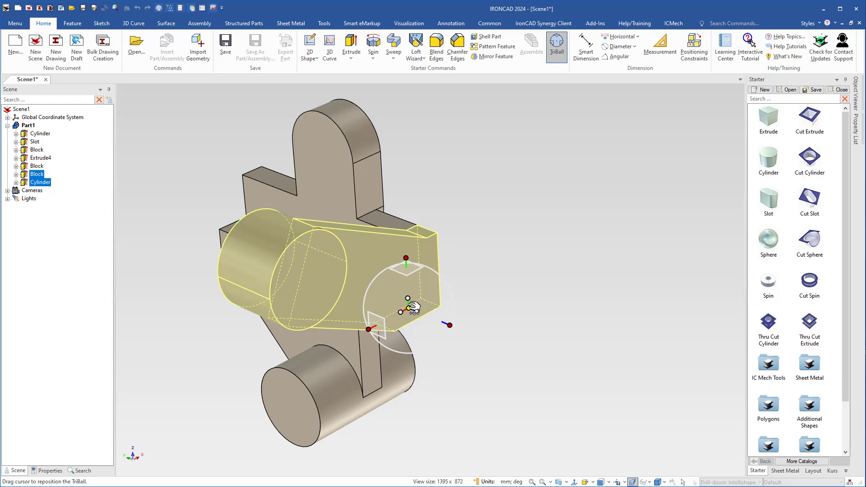
pyautogui.rightClick(411, 309)
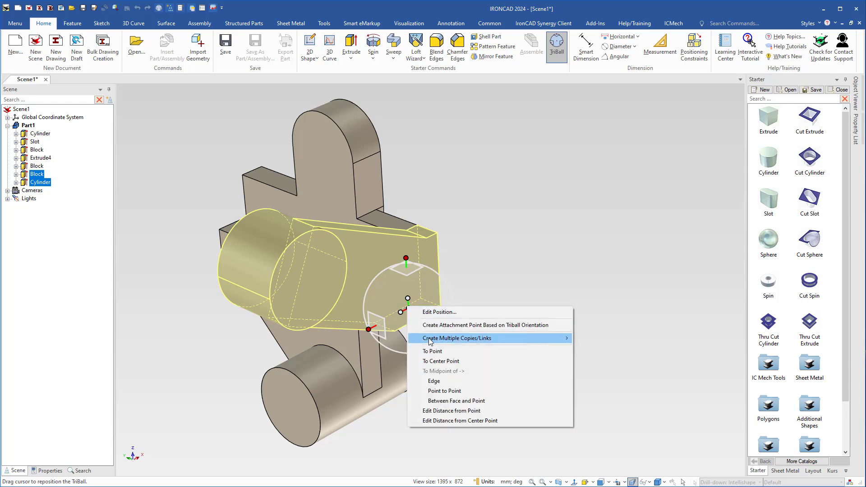
pyautogui.click(445, 361)
pyautogui.click(354, 144)
pyautogui.press('space')
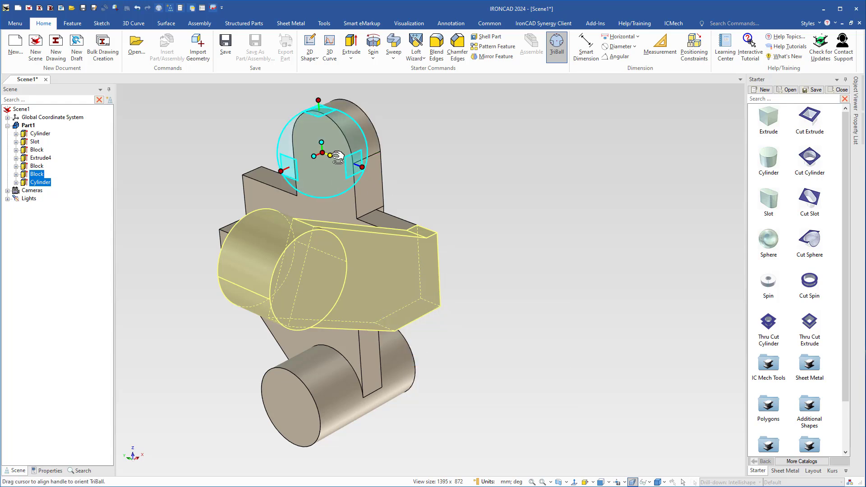
# Step: Mirror the arm block and its cylinder across the lug's centre plane as linked copies
pyautogui.rightClick(335, 156)
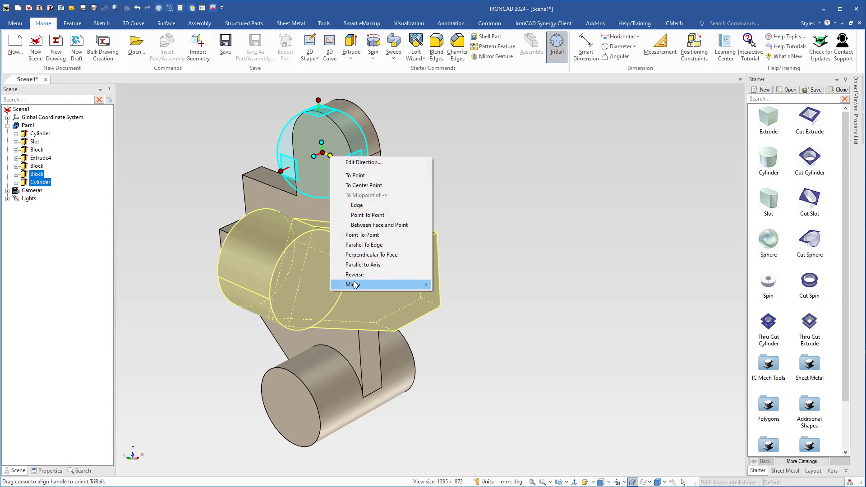
pyautogui.moveTo(411, 285)
pyautogui.click(451, 304)
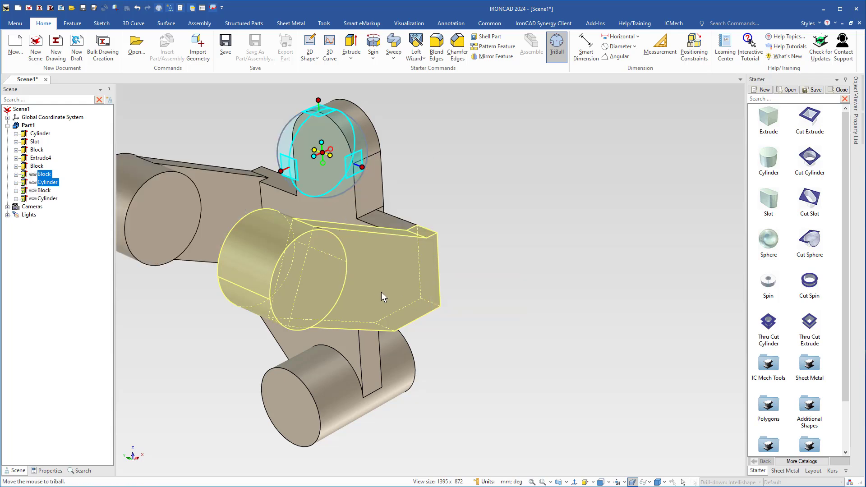
pyautogui.press('F10')
pyautogui.click(538, 313)
# Step: Blend the inner edge between the stepped block's ledge and its upright face with an 8 mm constant radius
pyautogui.moveTo(538, 313); pyautogui.dragTo(440, 296, button='middle')
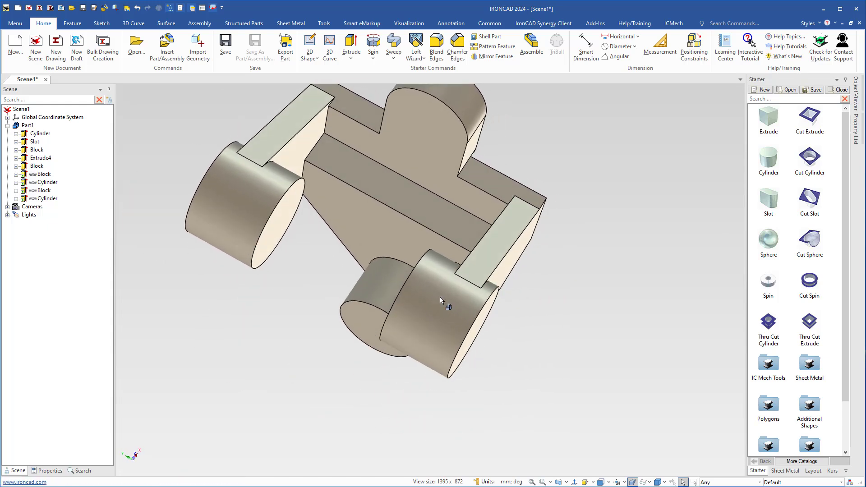
pyautogui.click(440, 298)
pyautogui.press('F10')
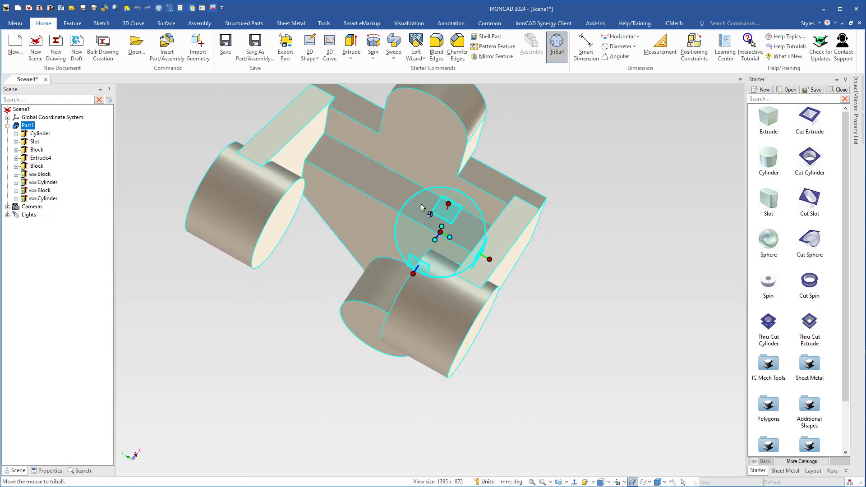
pyautogui.press('F10')
pyautogui.moveTo(421, 208)
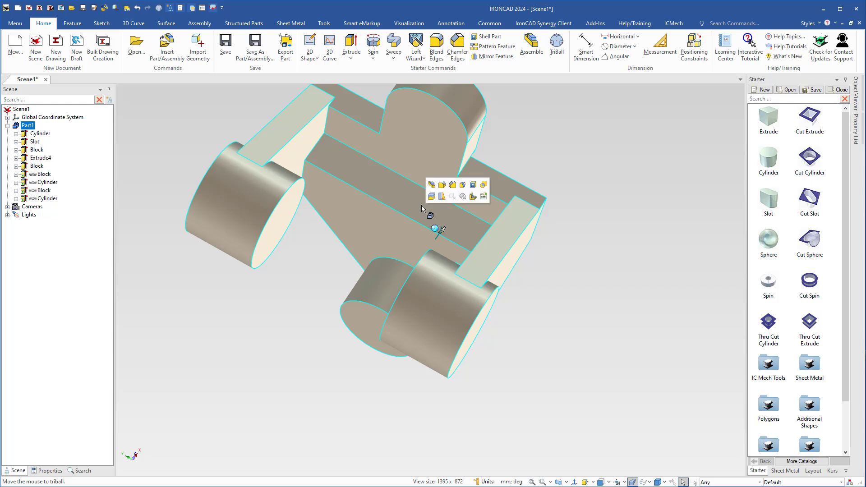
pyautogui.click(442, 184)
pyautogui.click(411, 181)
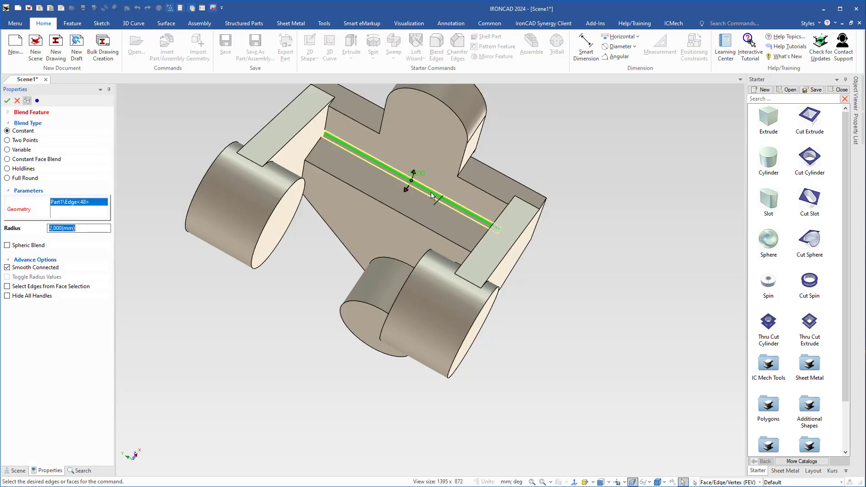
pyautogui.press('Return')
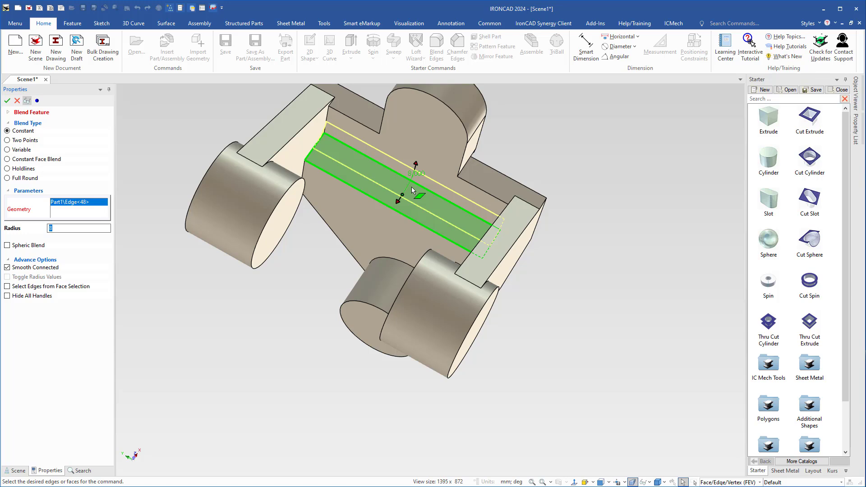
pyautogui.press('Return')
# Step: Cut a 20 mm diameter hole centred on the near arm cylinder's outer face, extending it through the opposite arm's cylinder
pyautogui.moveTo(439, 293); pyautogui.dragTo(404, 246, button='middle')
pyautogui.keyDown('shift'); pyautogui.moveTo(405, 246); pyautogui.dragTo(333, 171, button='middle'); pyautogui.keyUp('shift')
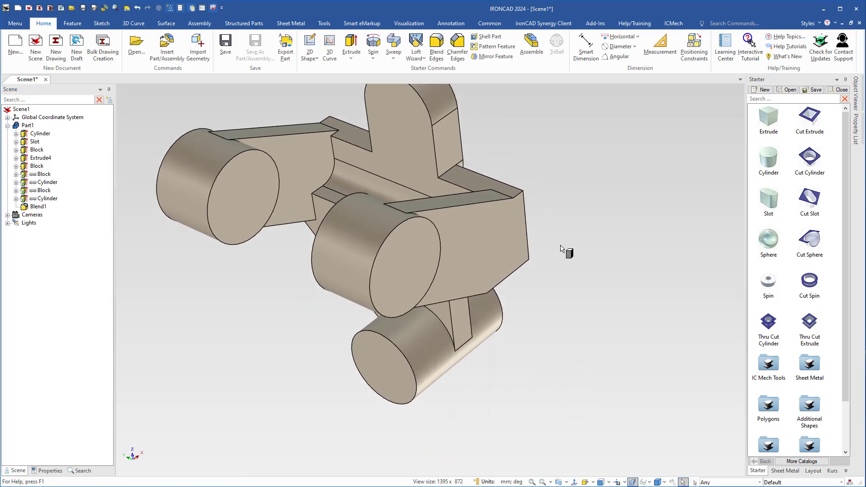
pyautogui.click(400, 270)
pyautogui.moveTo(405, 269); pyautogui.dragTo(406, 269)
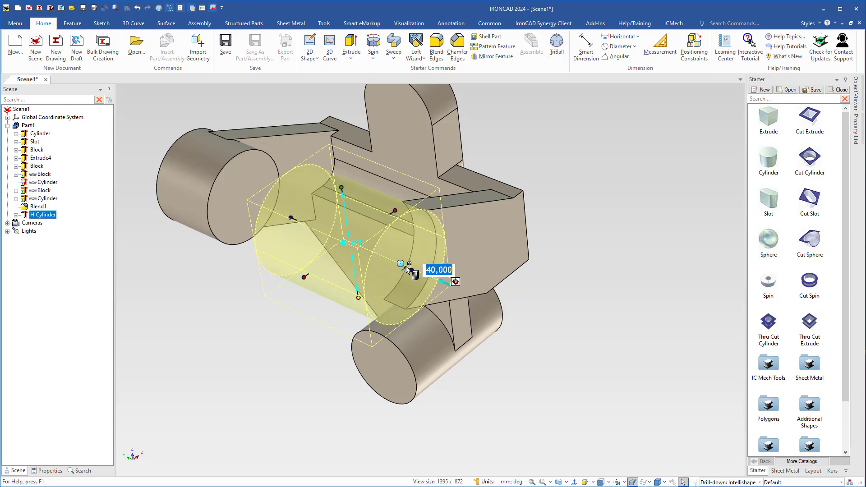
pyautogui.write('20')
pyautogui.press('Return')
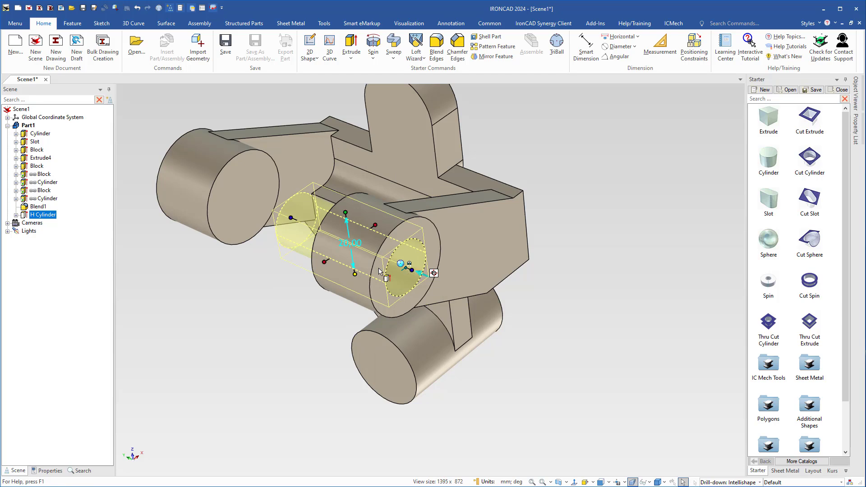
pyautogui.moveTo(296, 217); pyautogui.dragTo(157, 175)
# Step: Cut a 16 mm diameter cylindrical hole centred on the lower cylinder's end face
pyautogui.scroll(2, 399, 366)
pyautogui.moveTo(400, 366); pyautogui.dragTo(389, 321, button='middle')
pyautogui.keyDown('shift'); pyautogui.moveTo(390, 321); pyautogui.dragTo(372, 275, button='middle'); pyautogui.keyUp('shift')
pyautogui.click(677, 211)
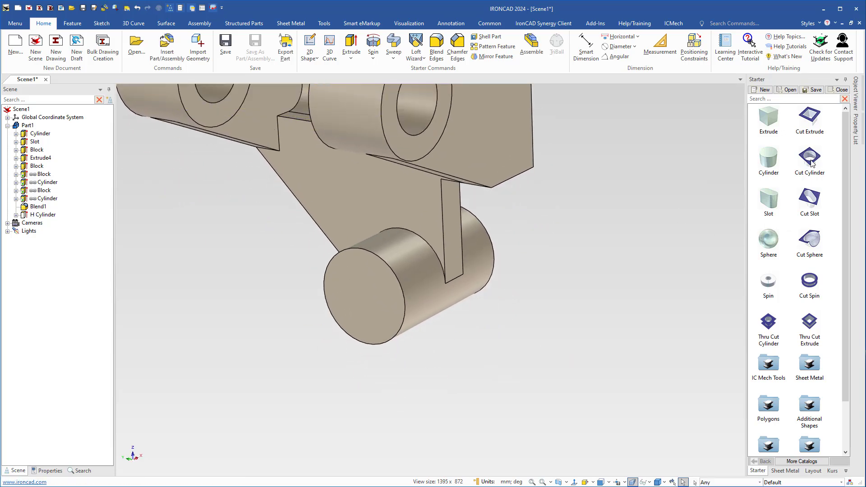
pyautogui.moveTo(810, 164); pyautogui.dragTo(364, 299)
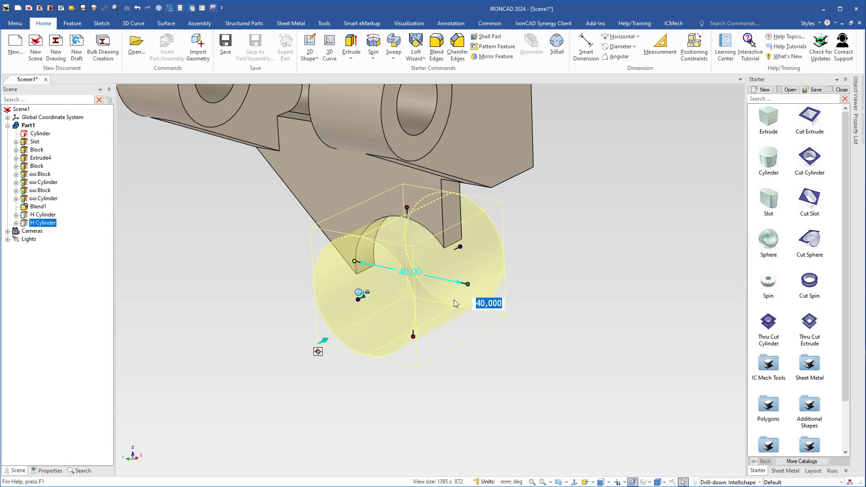
pyautogui.write('16')
pyautogui.press('Return')
# Step: Place a slot cut at the centre of the upper lug's rear face, 14 mm wide and 14+22 mm long
pyautogui.moveTo(453, 299); pyautogui.dragTo(293, 294, button='middle')
pyautogui.keyDown('shift'); pyautogui.moveTo(537, 284); pyautogui.dragTo(392, 446, button='middle'); pyautogui.keyUp('shift')
pyautogui.moveTo(354, 342); pyautogui.dragTo(372, 311, button='middle')
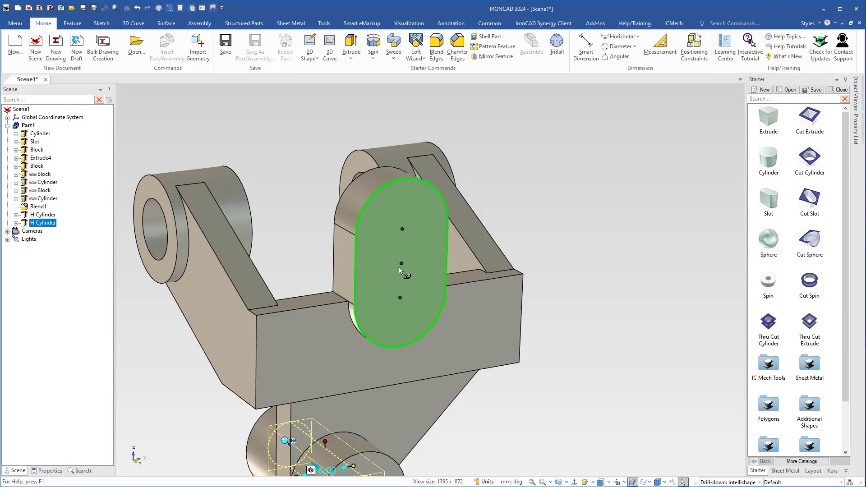
pyautogui.moveTo(401, 264); pyautogui.dragTo(401, 264)
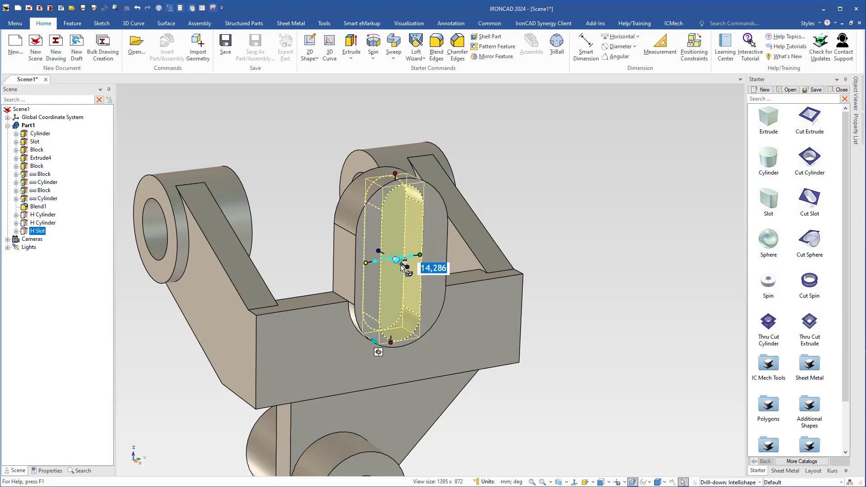
pyautogui.press('Return')
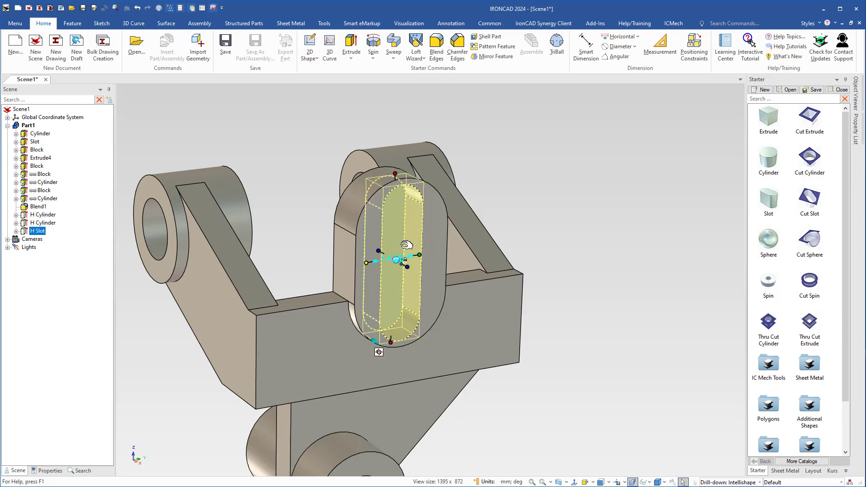
pyautogui.click(399, 171)
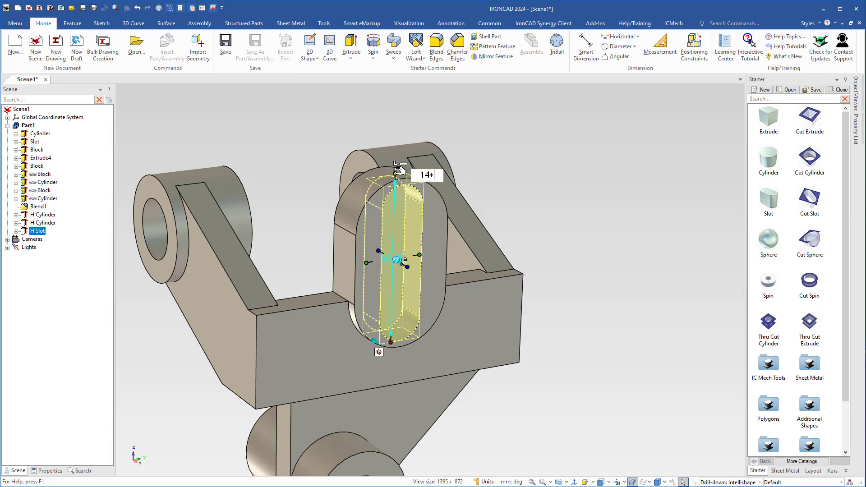
pyautogui.write('14+22')
pyautogui.press('Return')
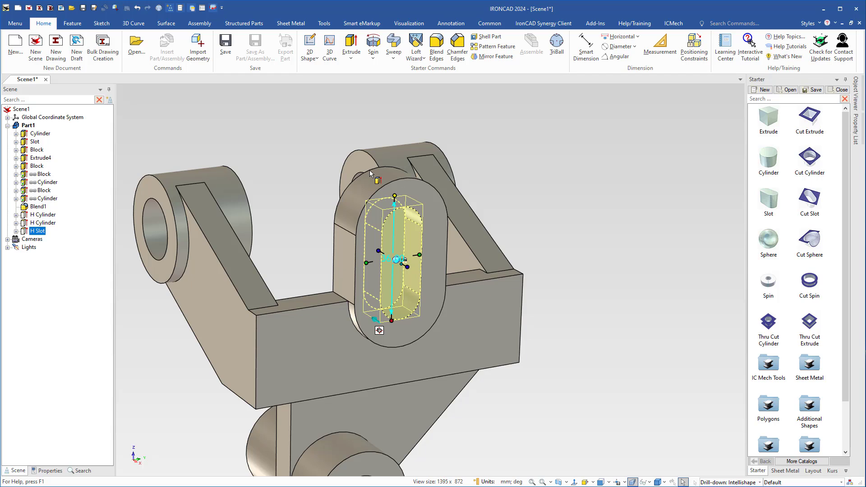
# Step: Set the slot cut's depth to 14 mm so it passes through the lug, and fit the whole part in view
pyautogui.moveTo(371, 170); pyautogui.dragTo(329, 188, button='middle')
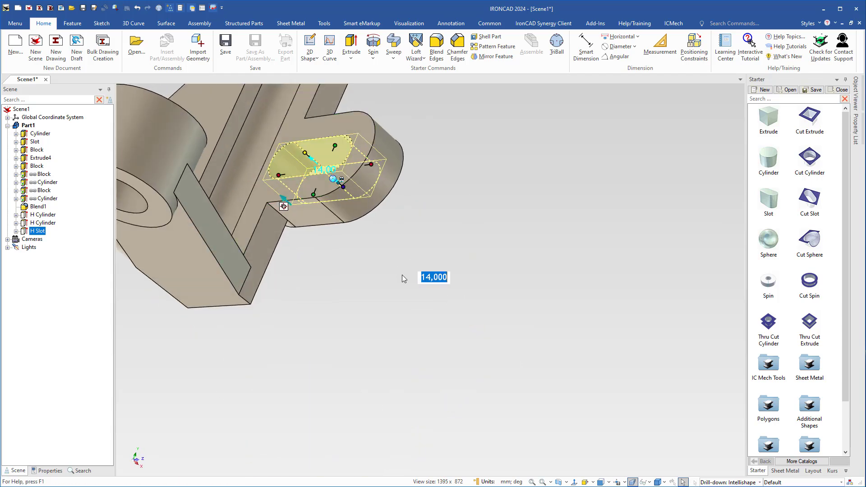
pyautogui.click(358, 285)
pyautogui.press('F8')
pyautogui.moveTo(556, 420); pyautogui.dragTo(341, 250, button='middle')
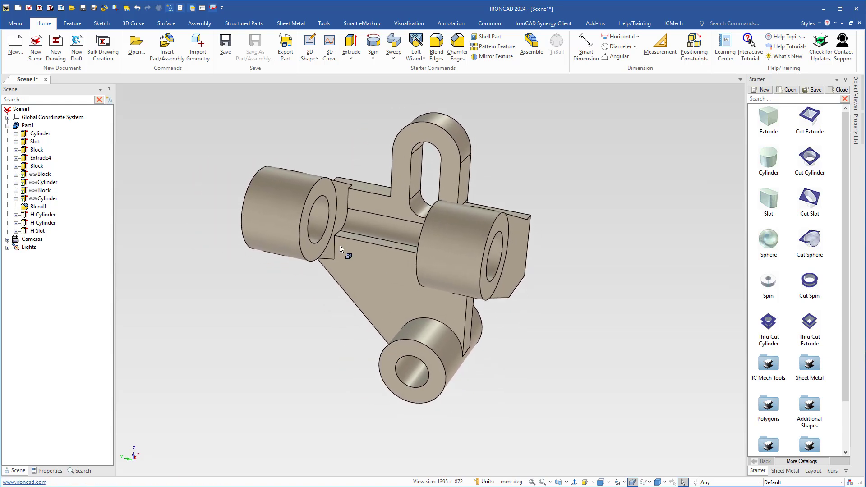